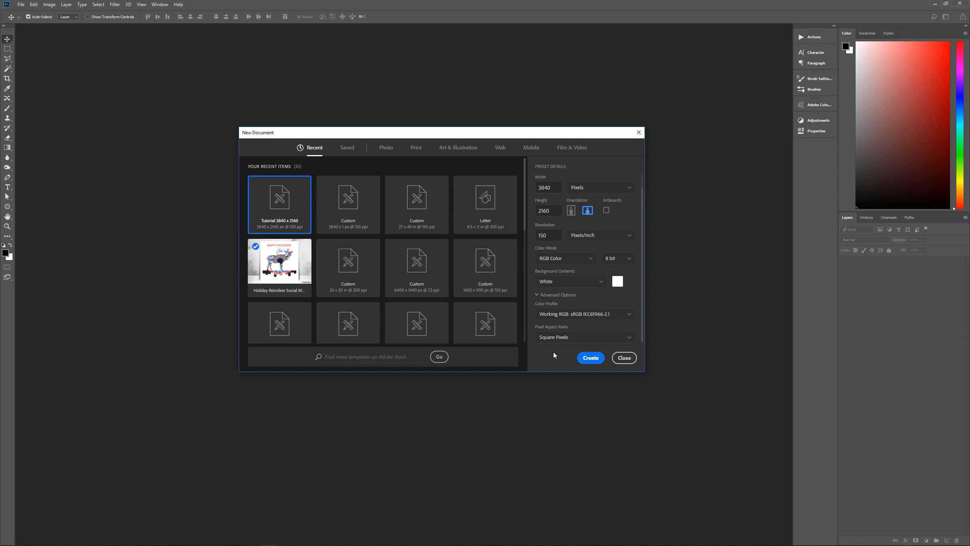
- Create the Stripe Wallpaper document at 3840 × 2160 px and 150 ppi with a white background, and place the Flowers image on it
left_click(587, 360)
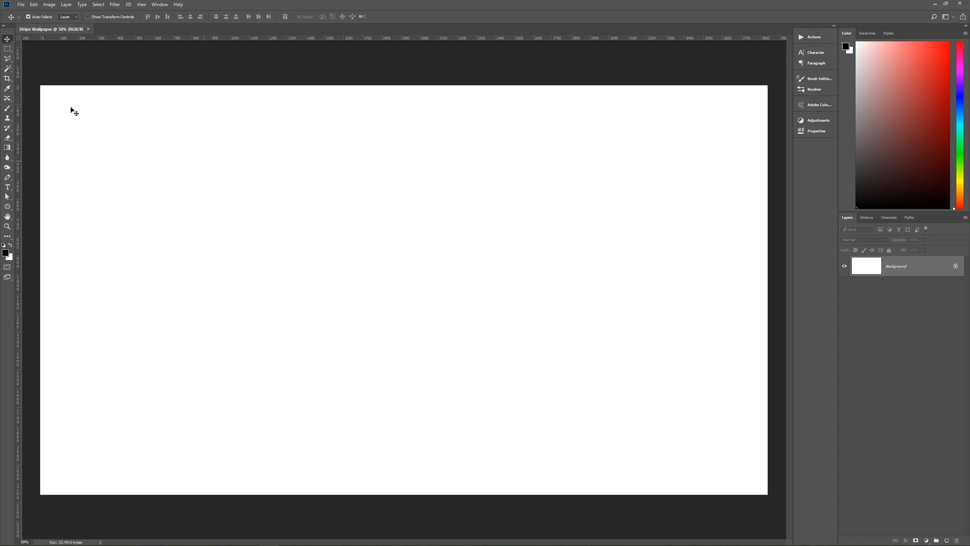
left_click_drag(0, 171, 424, 269)
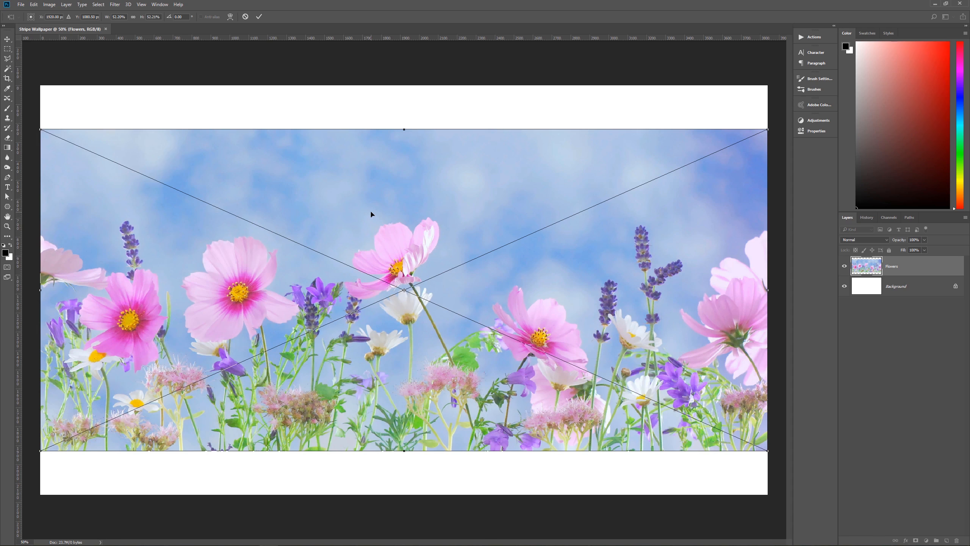
key("Return")
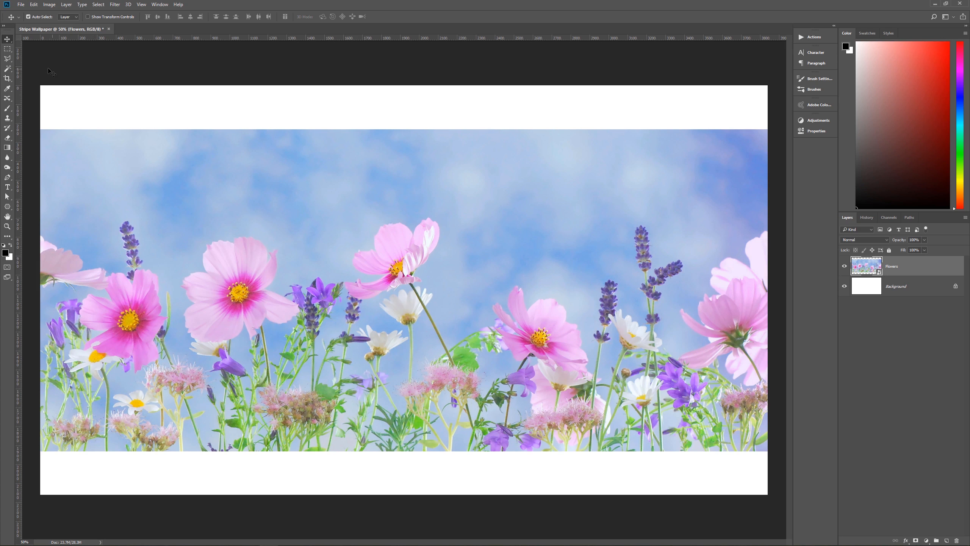
- Select a single pixel row through the flower heads with the Single Row Marquee and copy it onto a new layer
left_click(7, 48)
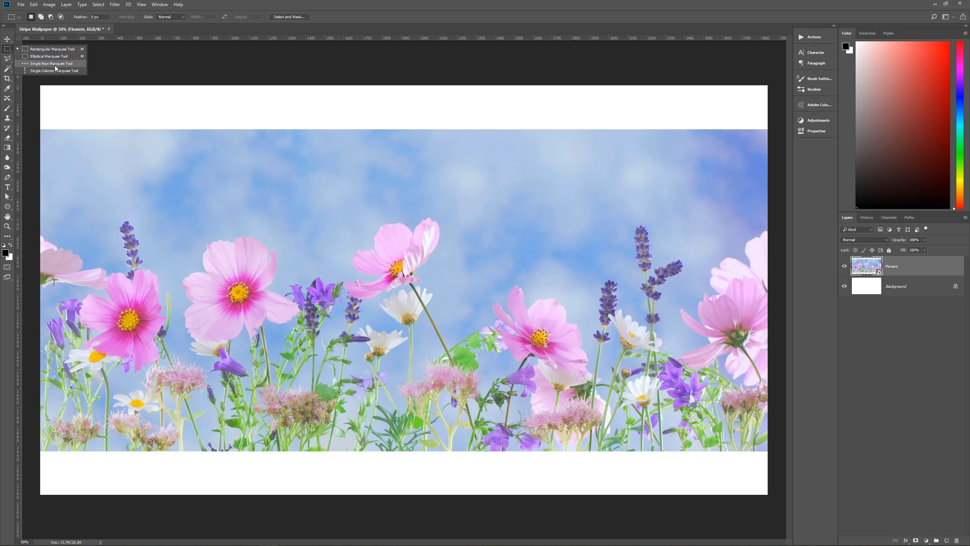
left_click(77, 64)
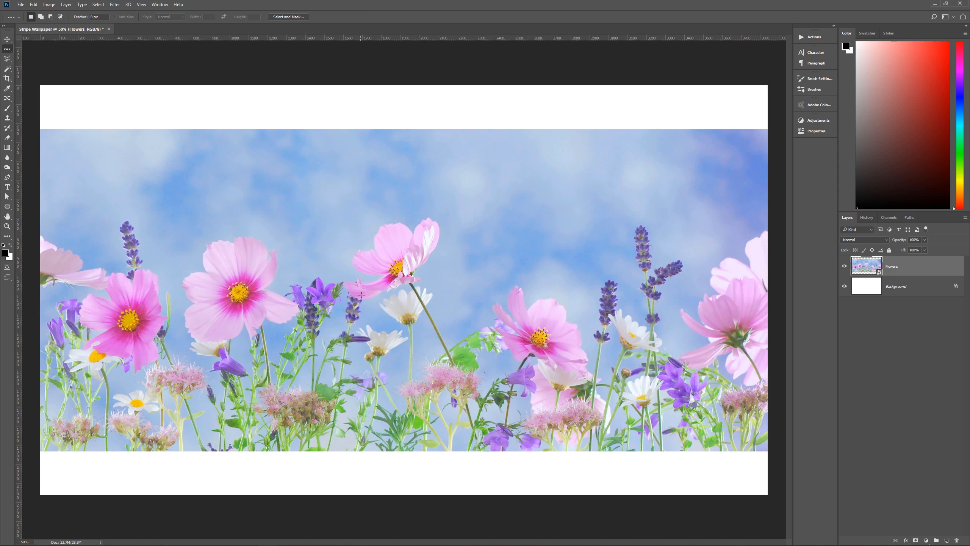
left_click(339, 372)
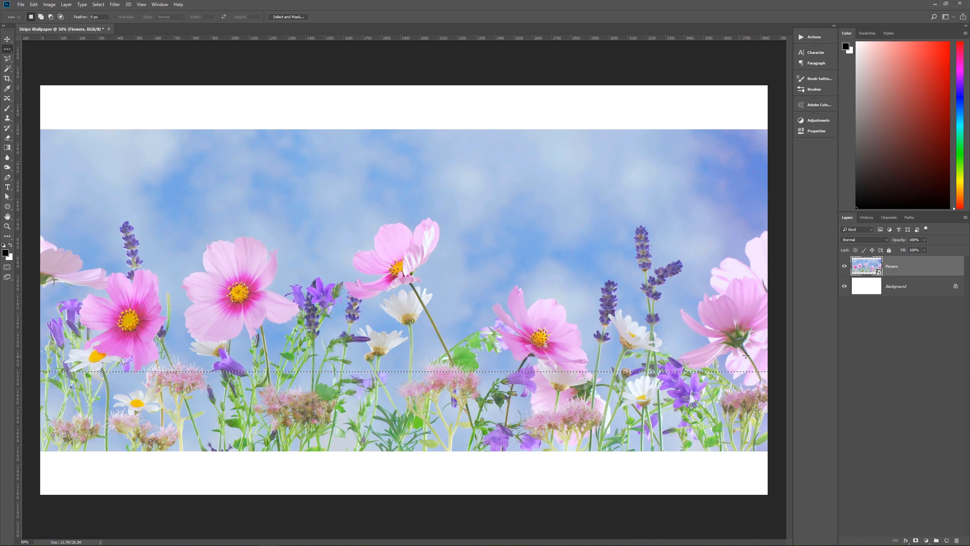
left_click(275, 354)
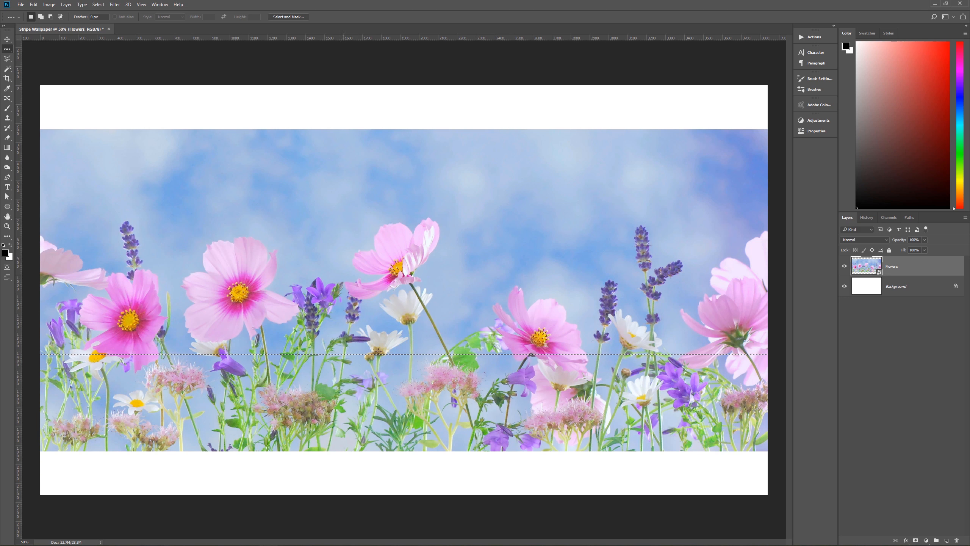
left_click(472, 340)
key("ctrl+c")
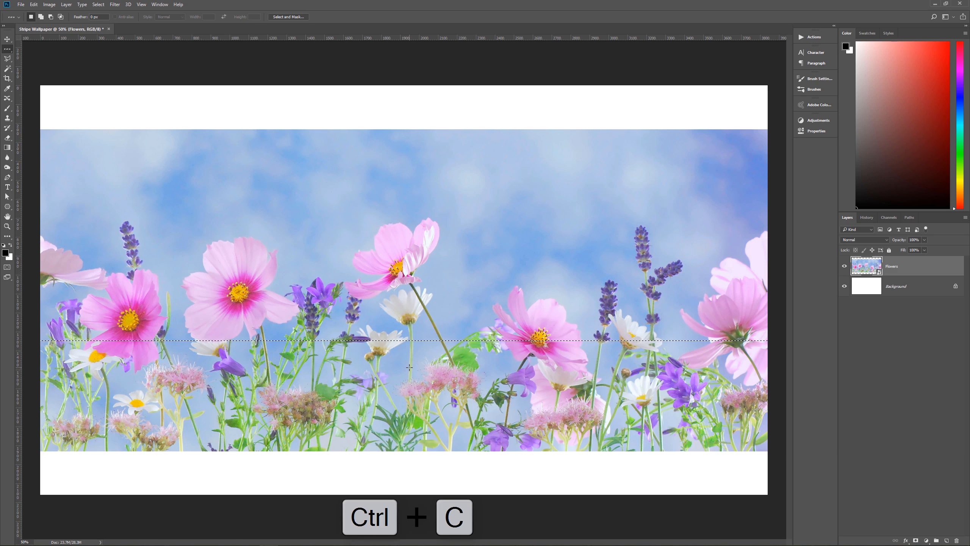
key("ctrl+v")
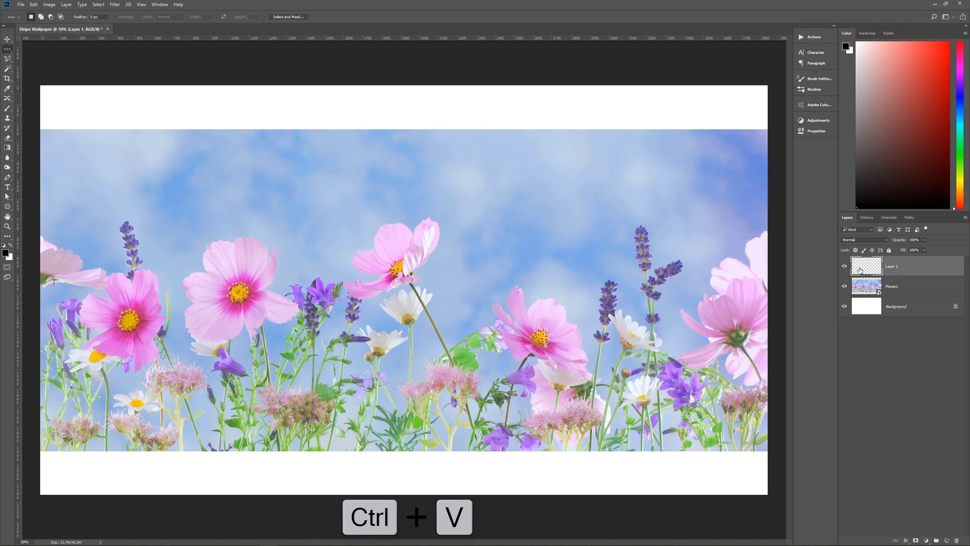
- Hide the Flowers and Background layers and stretch the copied pixel row vertically with Free Transform to fill the whole canvas
left_click(844, 287)
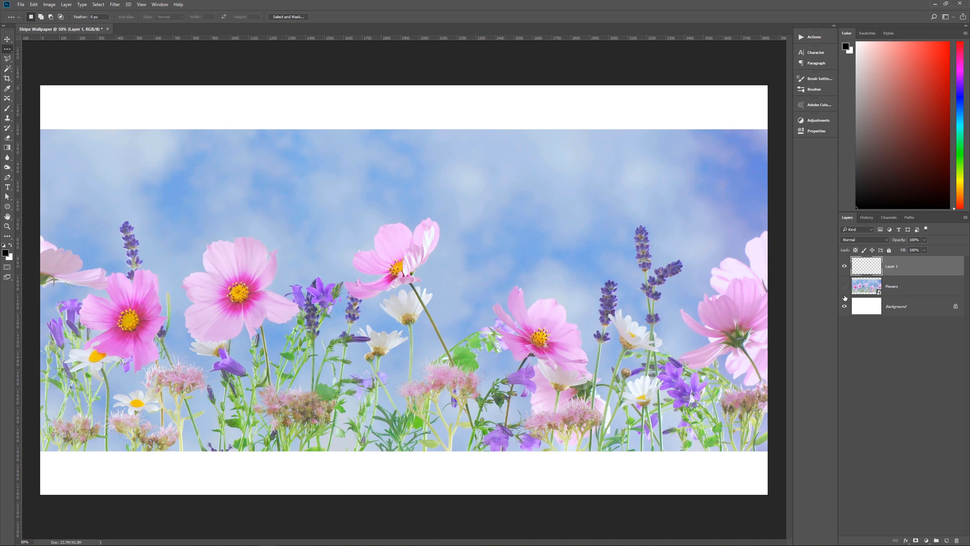
left_click(844, 306)
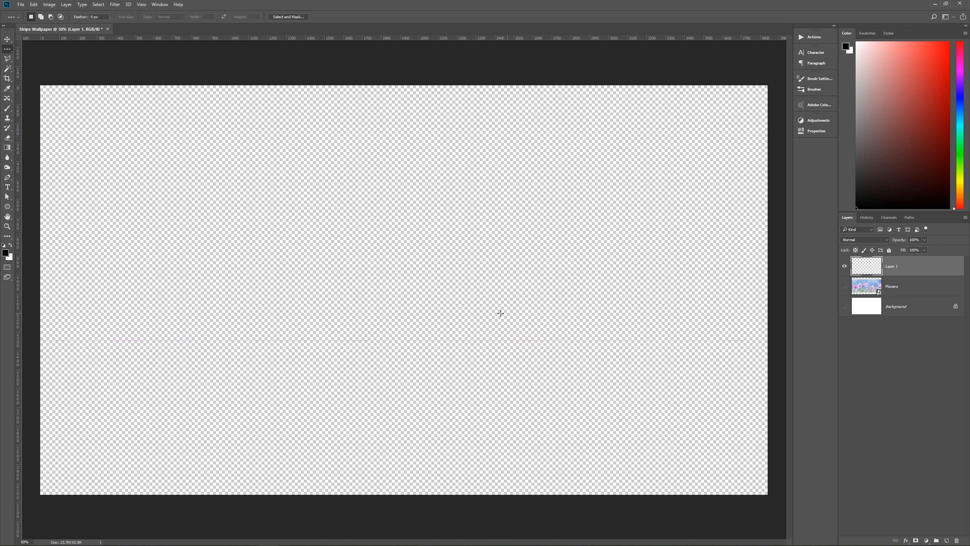
key("ctrl+t")
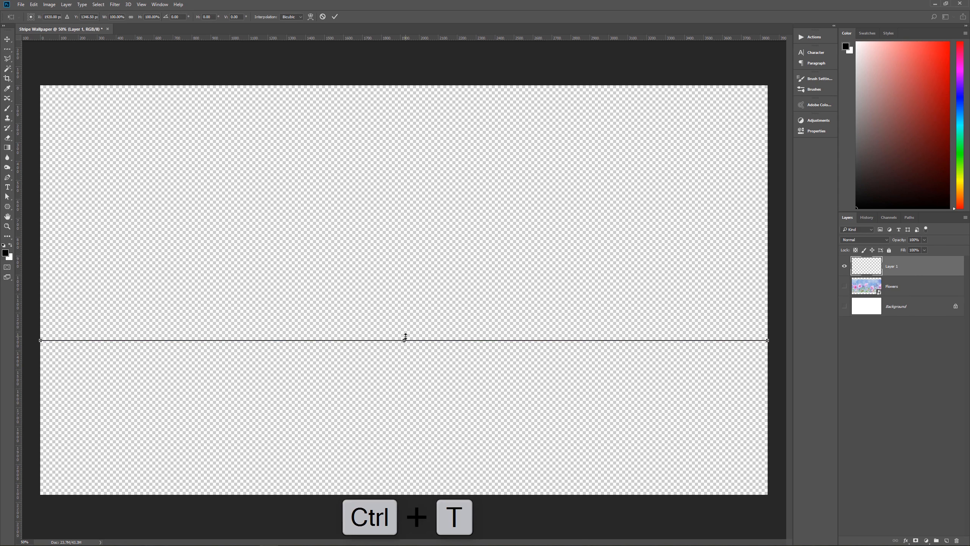
left_click_drag(405, 338, 416, 86)
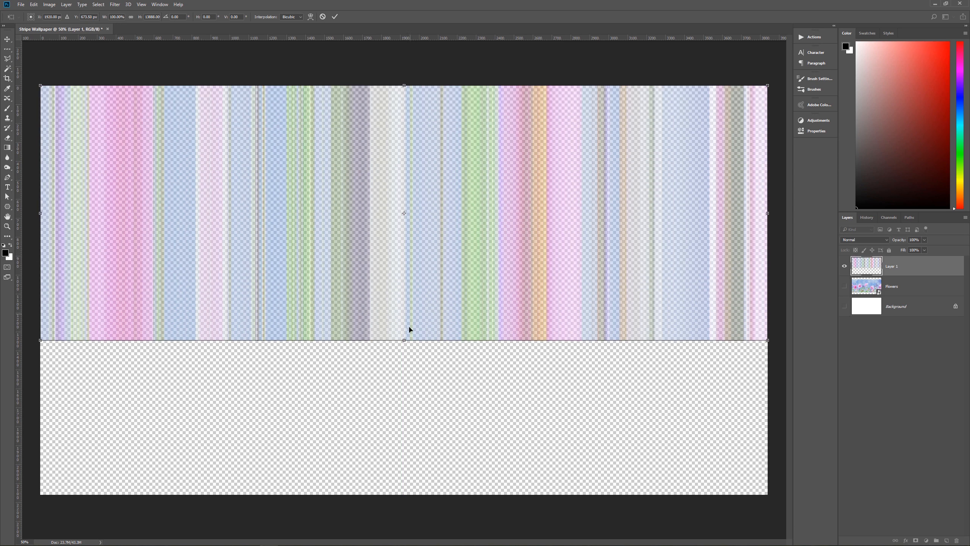
left_click_drag(403, 339, 413, 494)
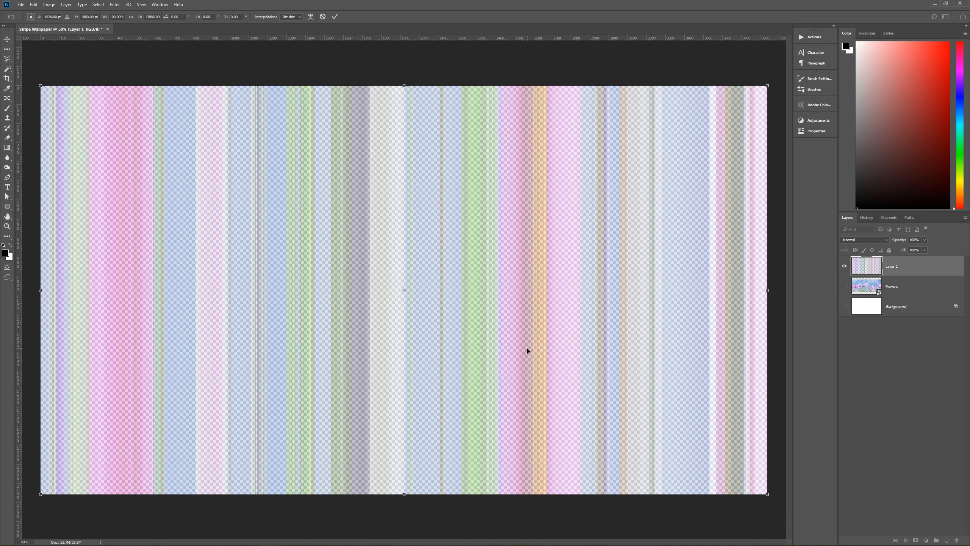
key("Return")
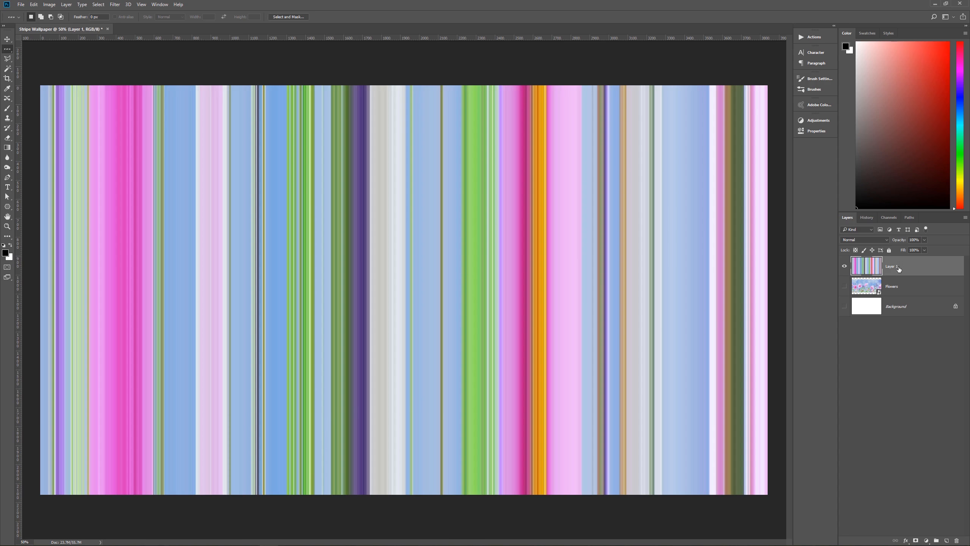
- Delete the hidden Flowers and Background layers, leaving only the stripe layer
left_click(901, 286)
left_click(905, 303, "shift")
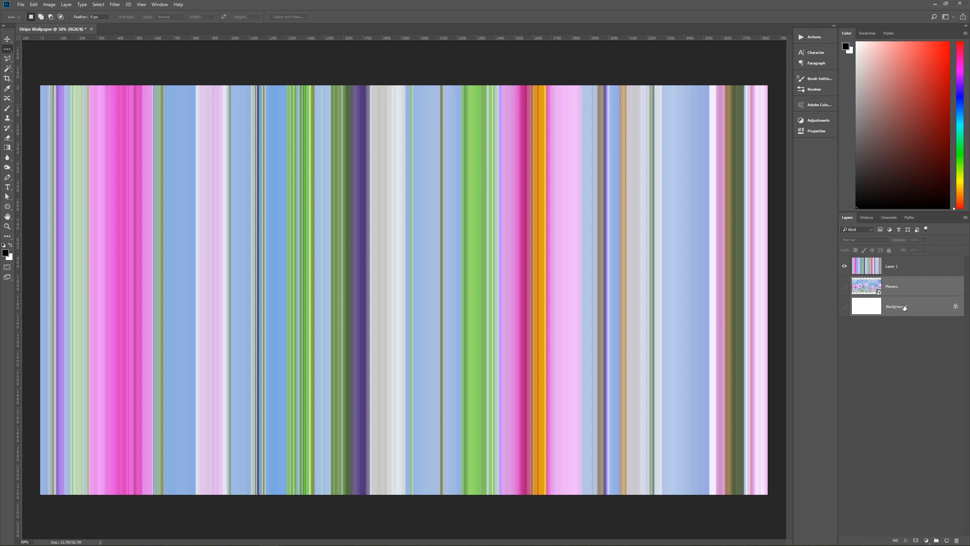
left_click_drag(906, 301, 957, 541)
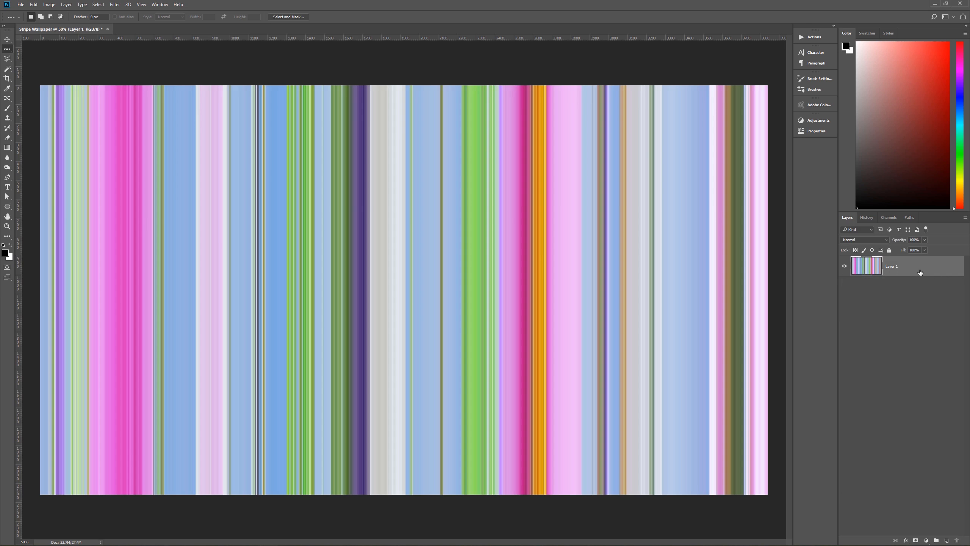
- Duplicate the stripe layer twice and rename the three layers Top, Middle and Bottom in stacking order
key("ctrl+j")
key("ctrl+j")
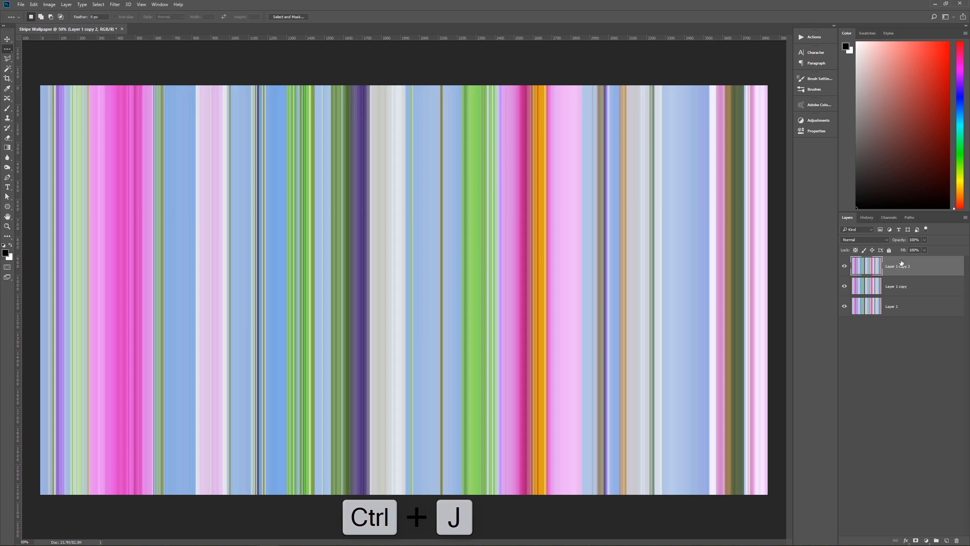
double_click(894, 306)
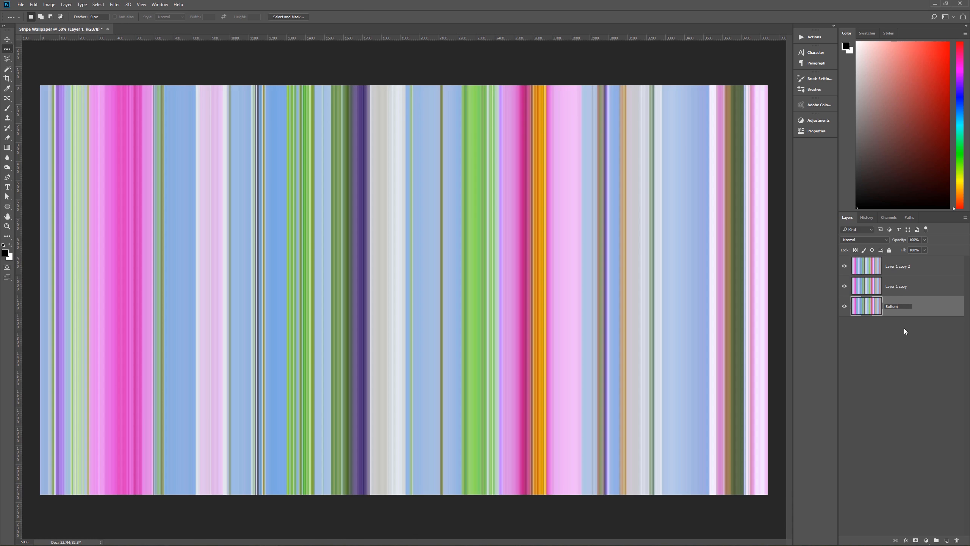
type("Middle")
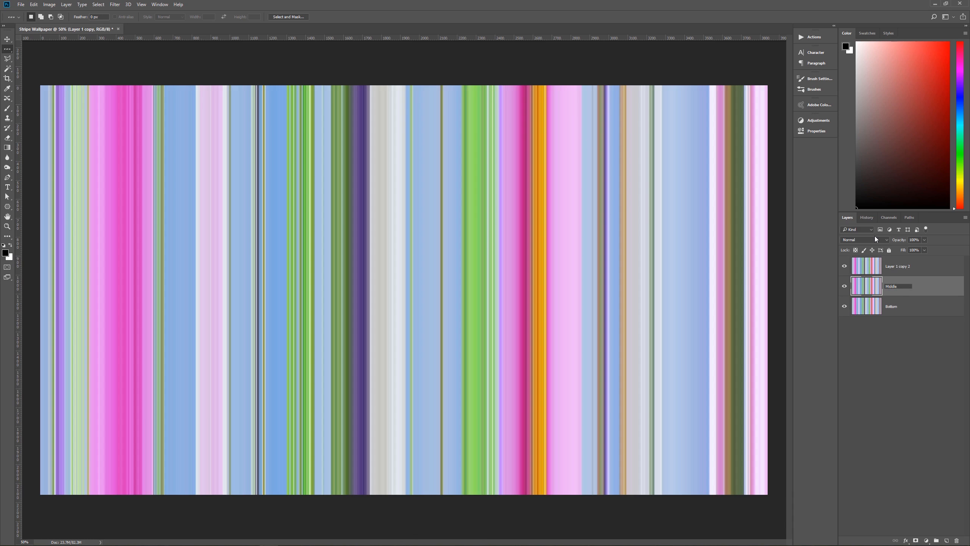
double_click(897, 266)
type("Top")
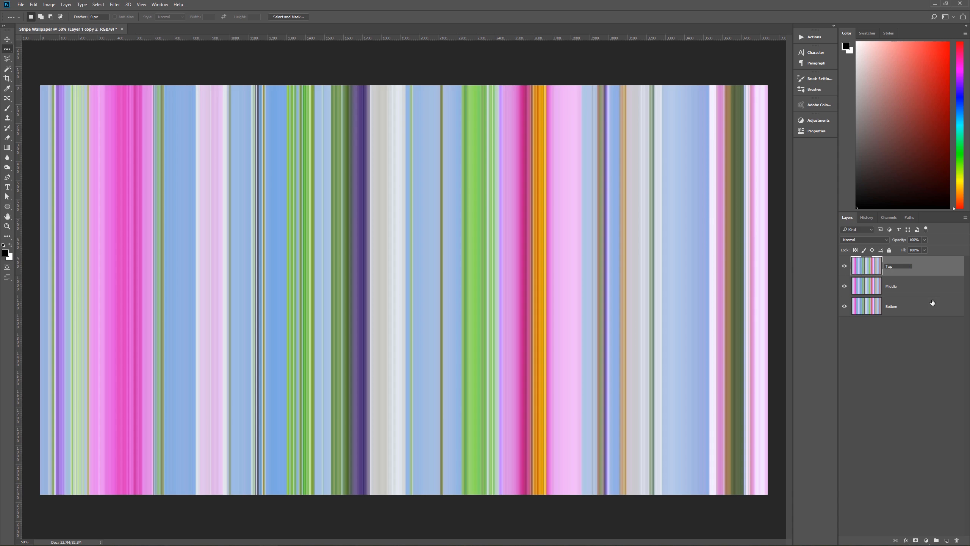
left_click(928, 304)
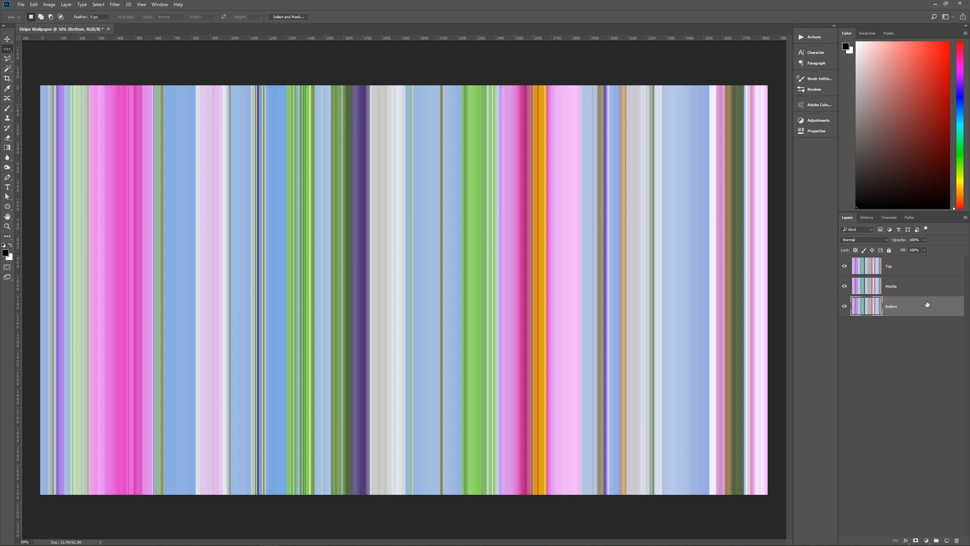
- Make the Top layer active and hide the Middle and Bottom layers
left_click(895, 293)
left_click(900, 311)
left_click(907, 272)
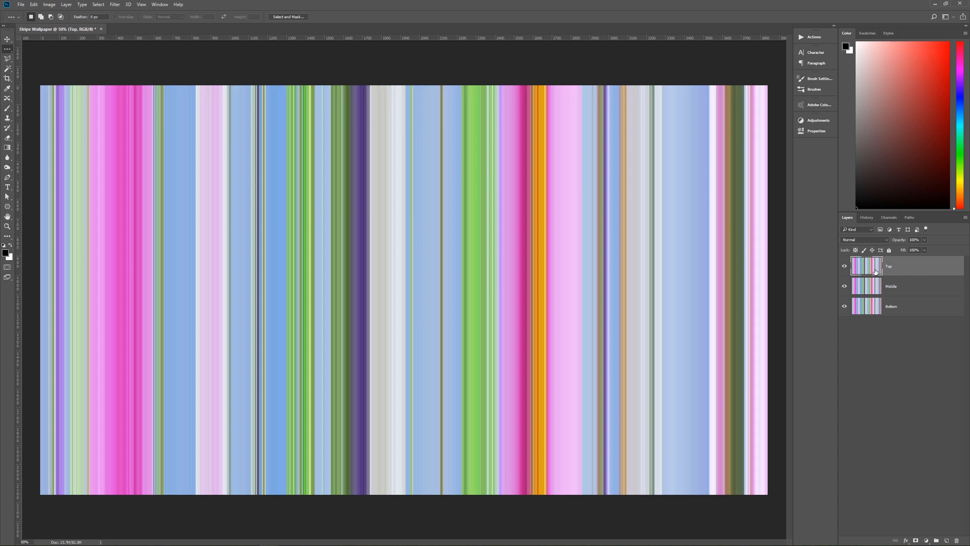
left_click(845, 288)
left_click(844, 306)
- Add two horizontal guides, one about three-quarters and the other about seven-eighths of the way down the canvas
left_click(142, 5)
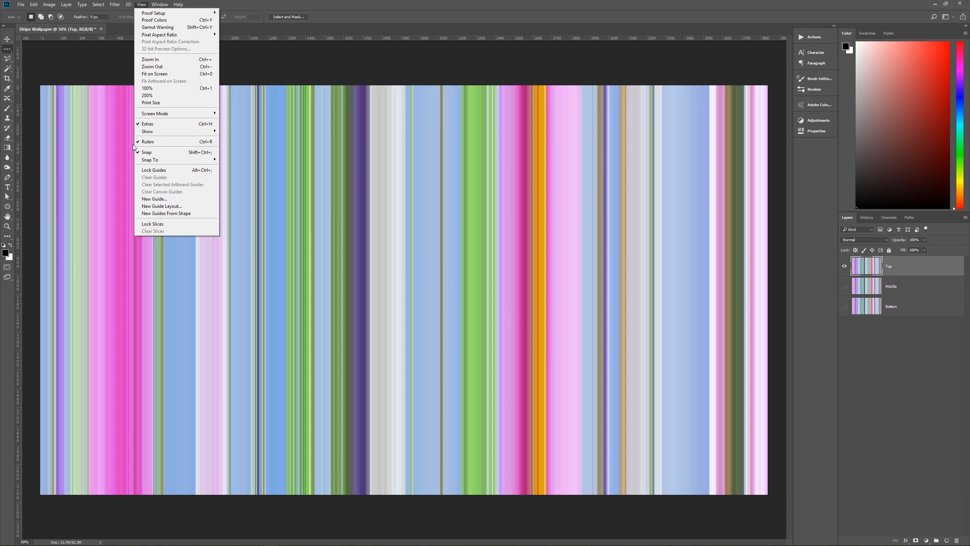
left_click(381, 3)
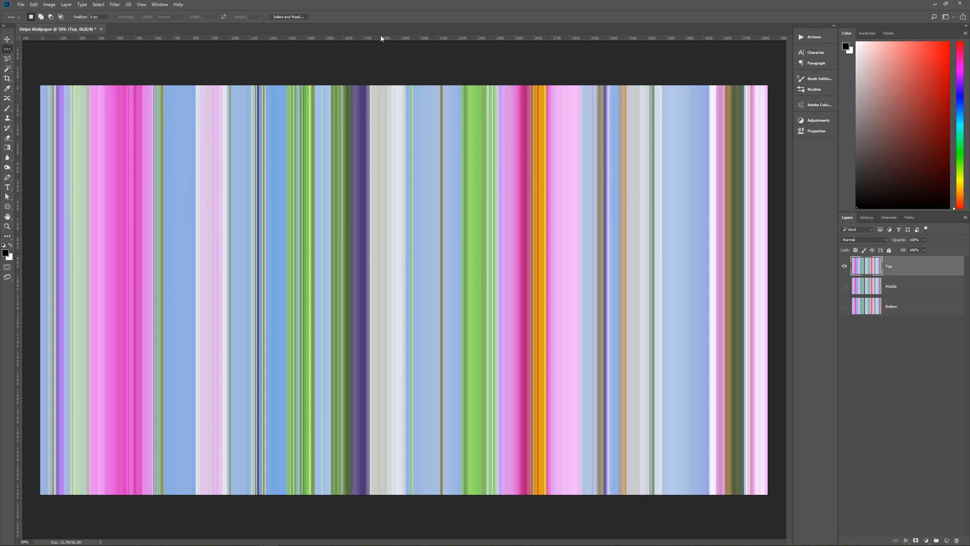
left_click_drag(381, 36, 399, 389)
left_click_drag(314, 41, 354, 439)
- Select the full-width area below the upper guide with the Rectangular Marquee and delete it from the Top layer
key("m")
left_click_drag(31, 508, 776, 389)
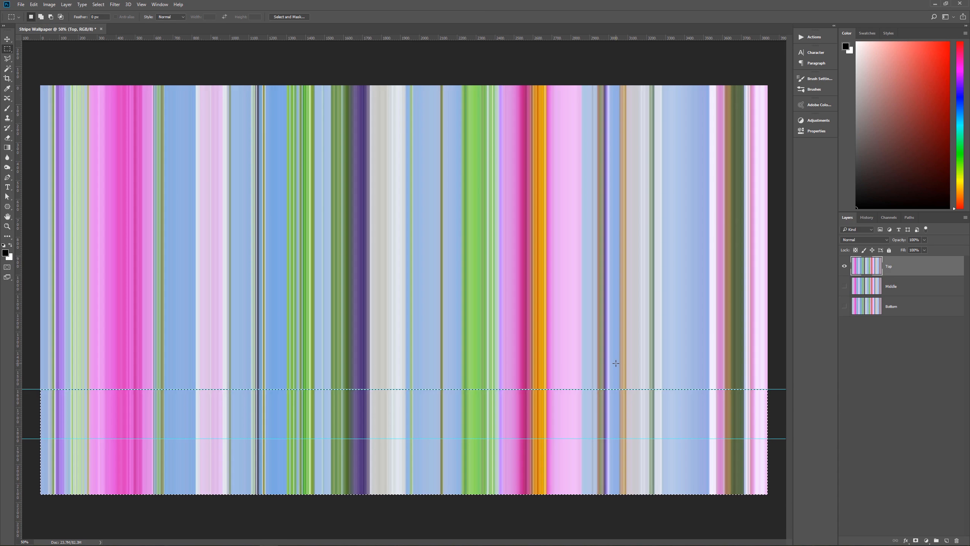
key("Delete")
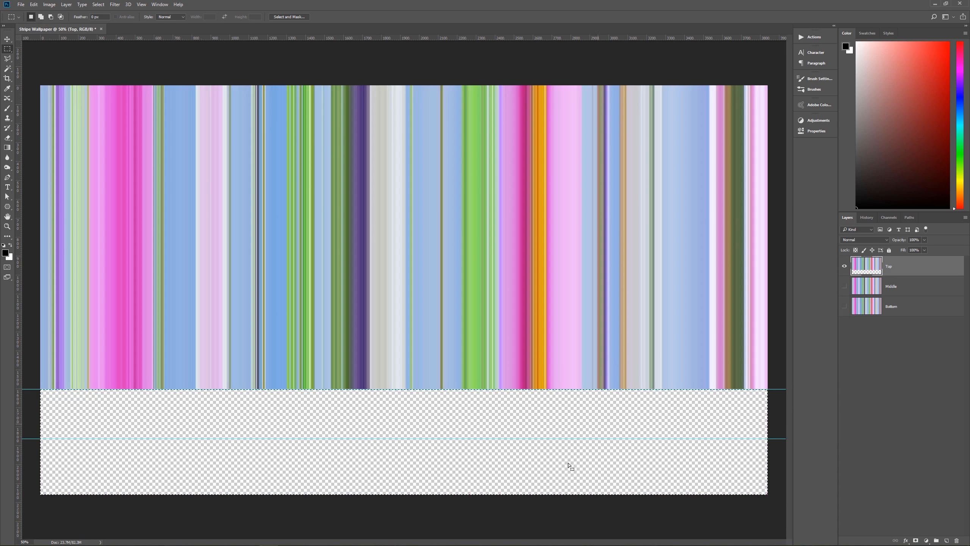
- Show only the Middle layer and delete its stripes above the upper guide and below the lower guide, keeping the band between them
left_click(844, 266)
left_click(845, 286)
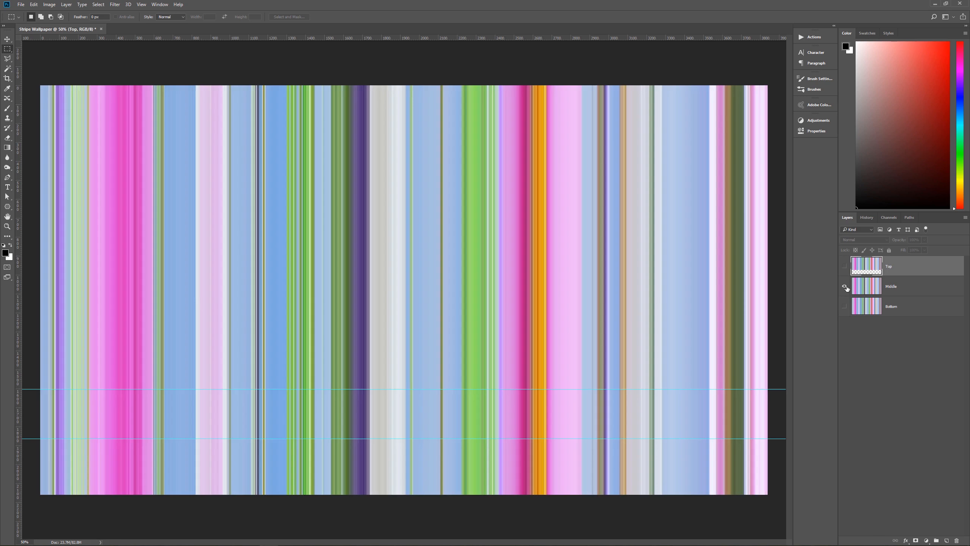
left_click(895, 287)
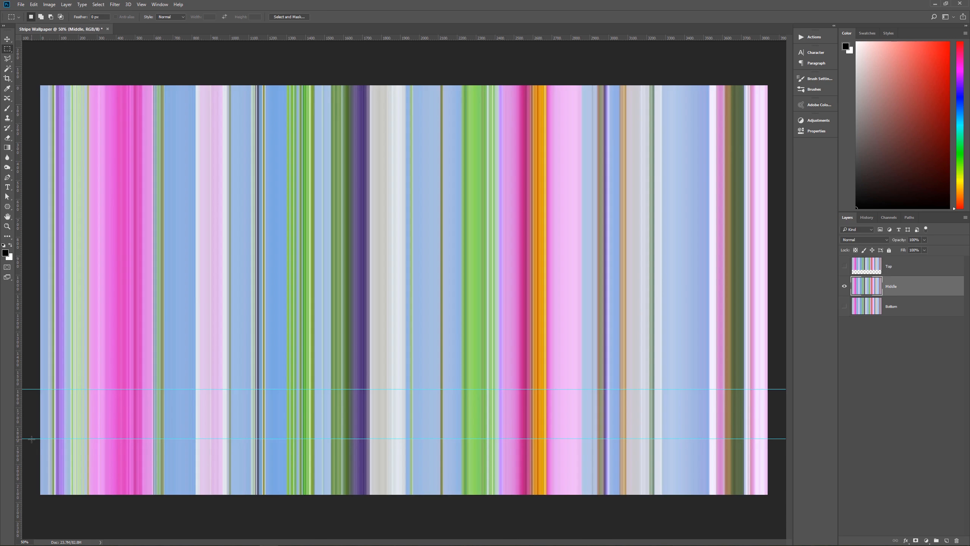
left_click_drag(32, 438, 769, 389)
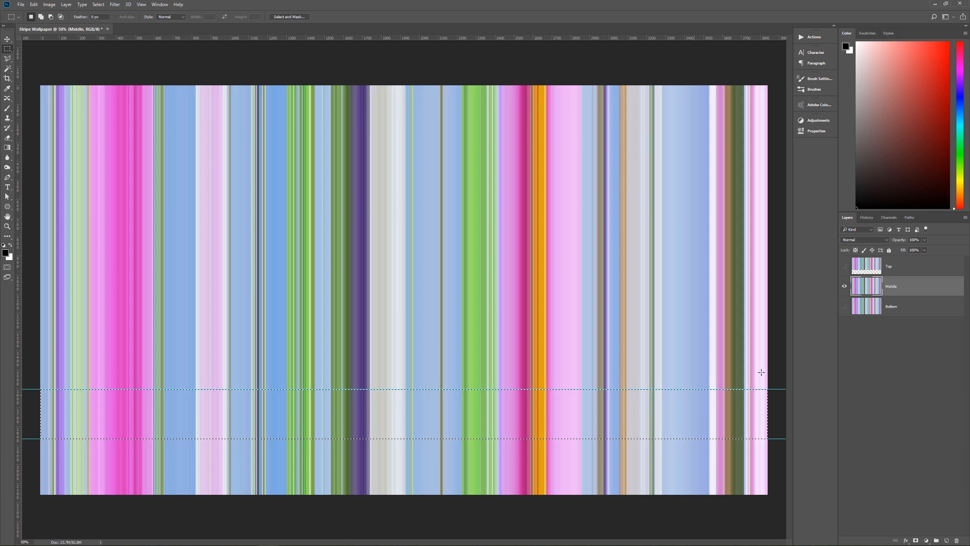
left_click_drag(40, 71, 773, 389)
key("Delete")
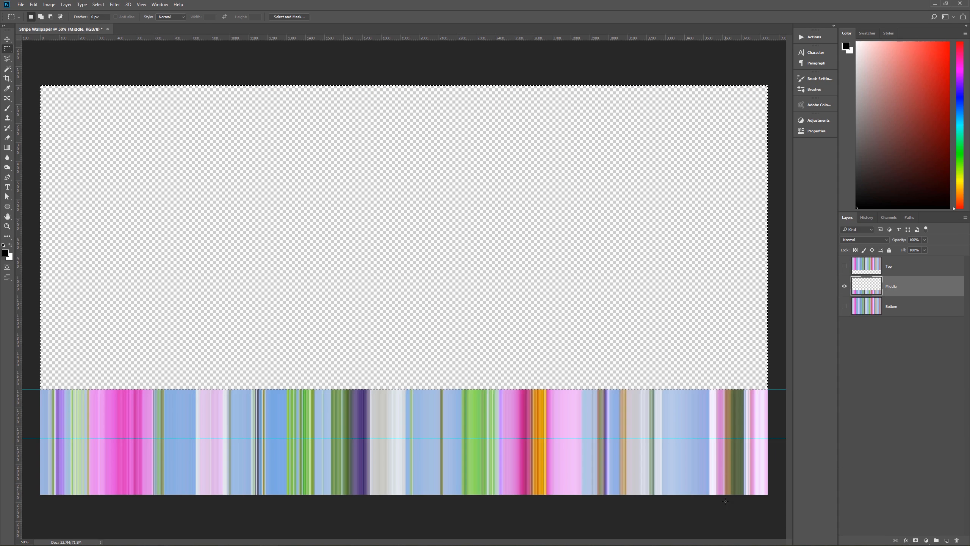
left_click_drag(770, 496, 25, 439)
key("Delete")
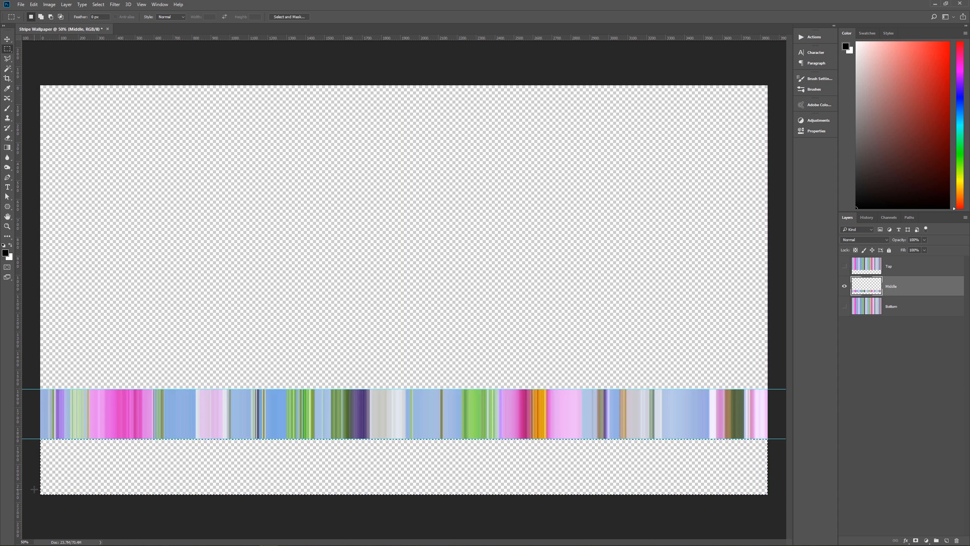
left_click(299, 478)
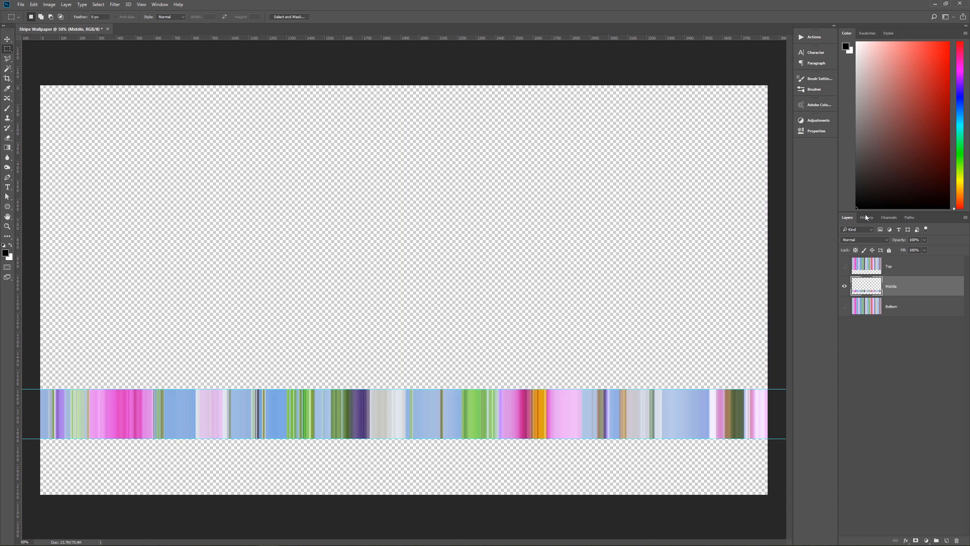
- Show only the Bottom layer and delete all of its stripes above the lower guide
left_click(844, 285)
left_click(844, 306)
left_click(901, 306)
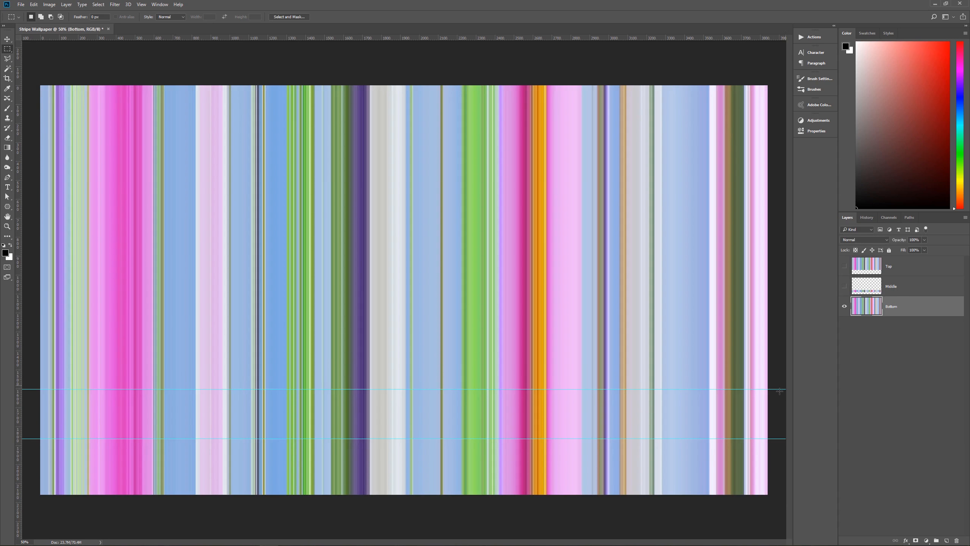
left_click_drag(37, 70, 774, 439)
key("Delete")
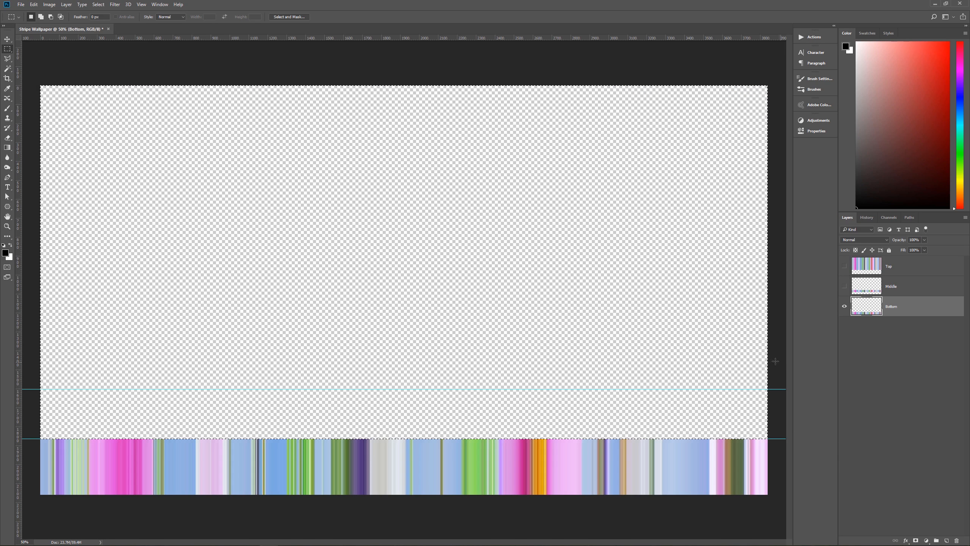
- Deselect, clear all guides, and make the Top and Middle layers visible along with Bottom
left_click(707, 368)
left_click(140, 5)
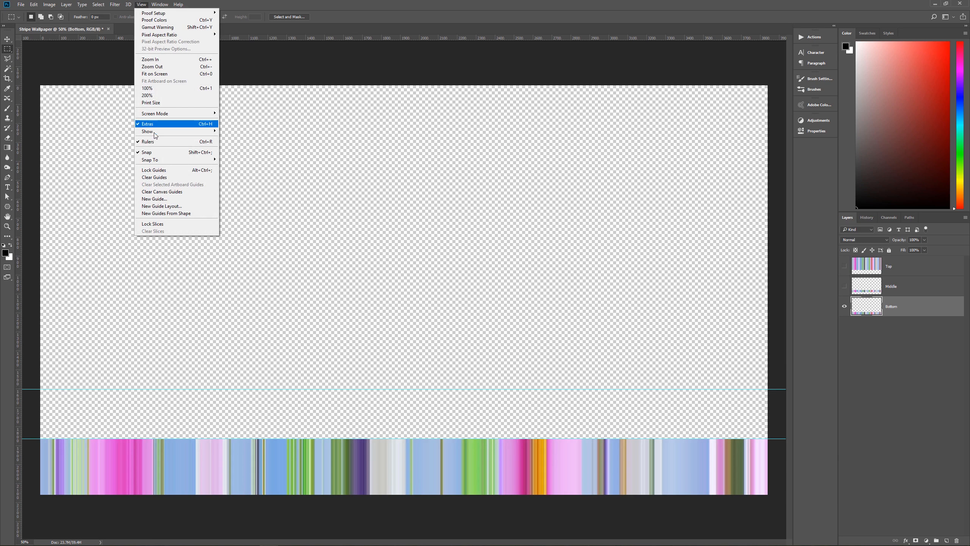
left_click(161, 177)
left_click(845, 266)
left_click(844, 286)
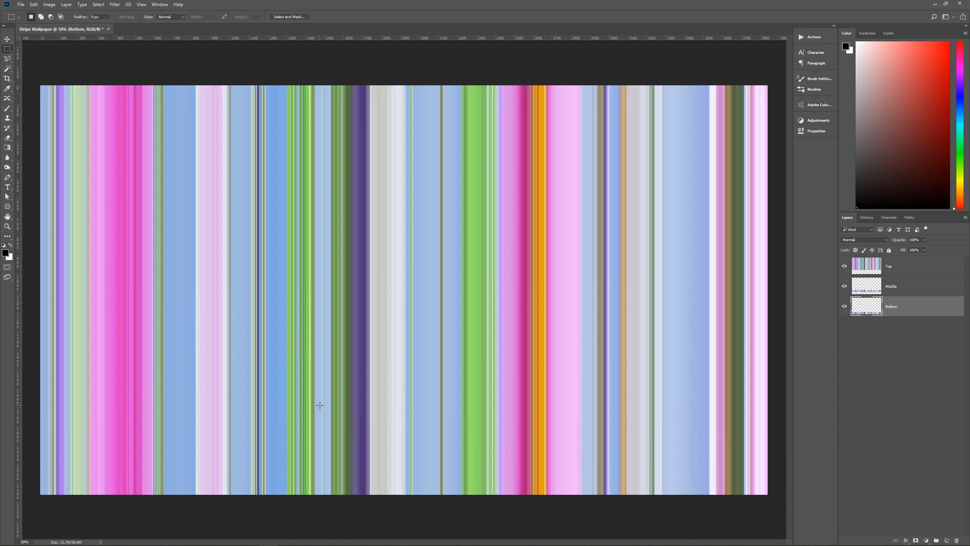
- Hide and show the Middle layer to check how its band fits between the Top and Bottom bands
left_click(844, 286)
left_click(844, 287)
left_click(845, 287)
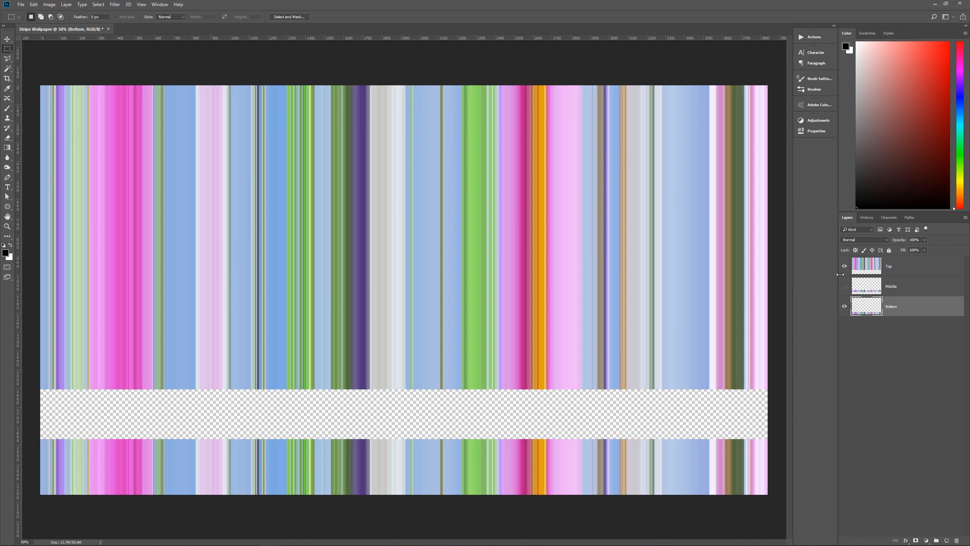
left_click(845, 286)
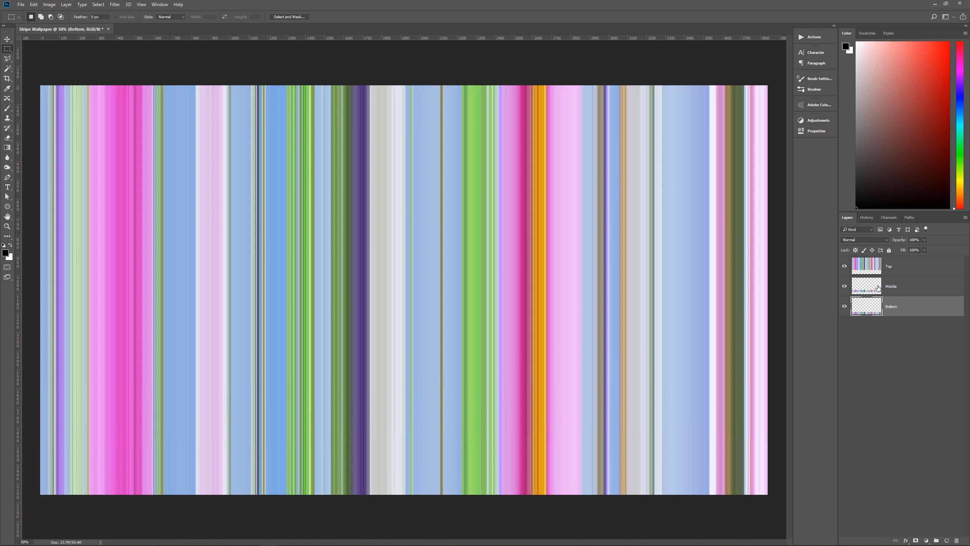
- Transform the Middle layer in perspective, flaring its lower edge equally beyond both sides of the canvas to 166.67% width
key("alt+bracketright")
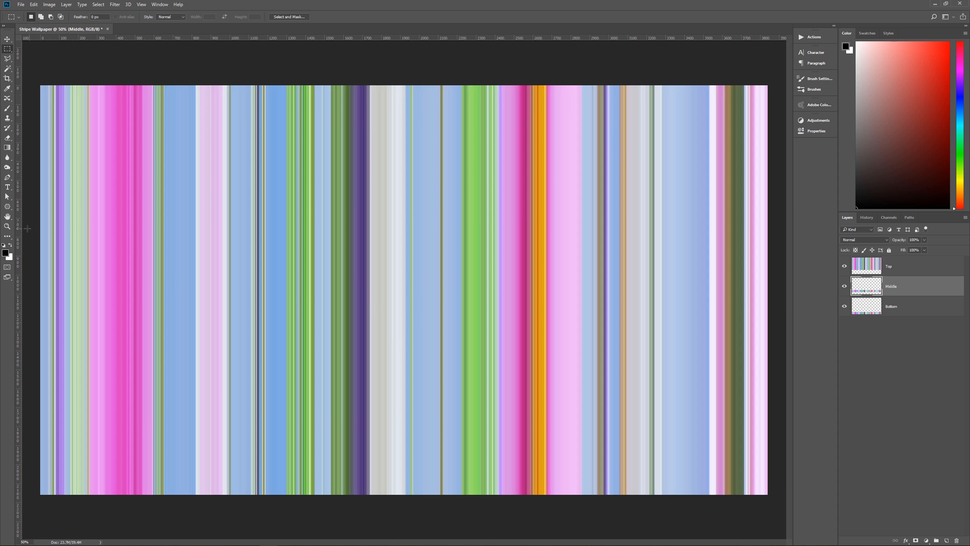
left_click(6, 227)
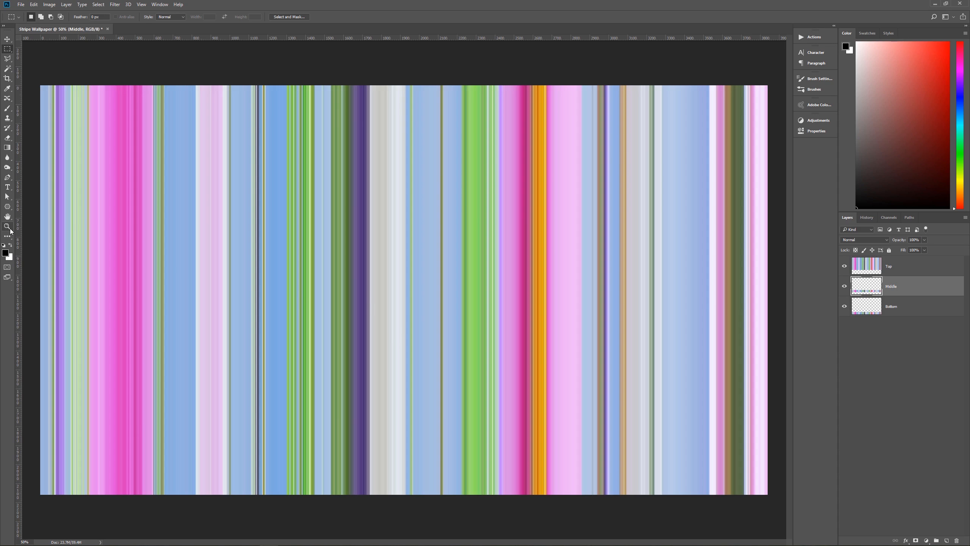
left_click(421, 299, "alt")
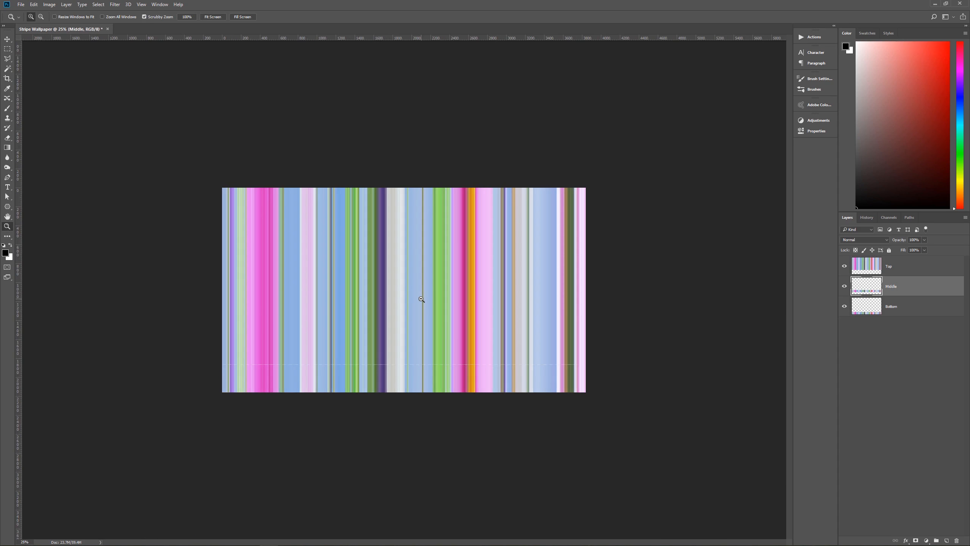
left_click(416, 373)
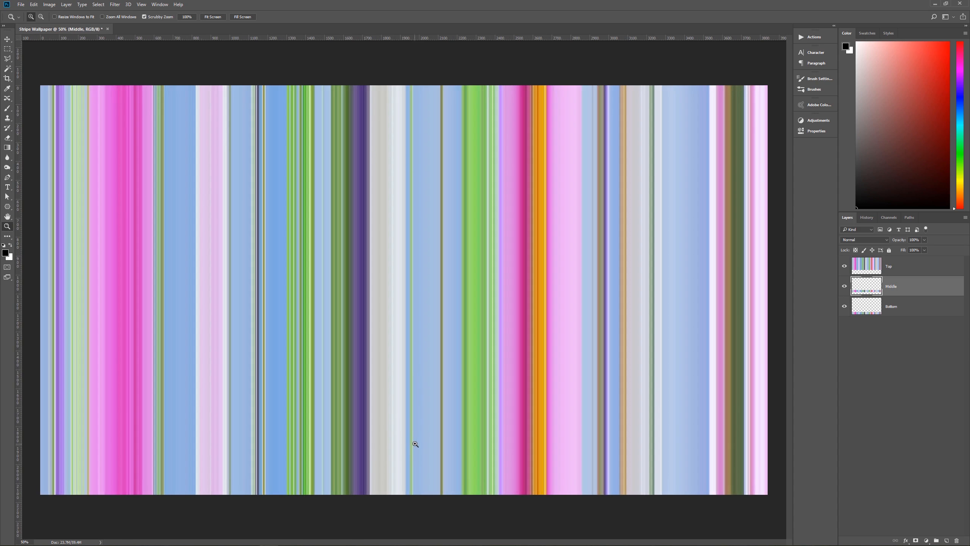
left_click(421, 418, "alt")
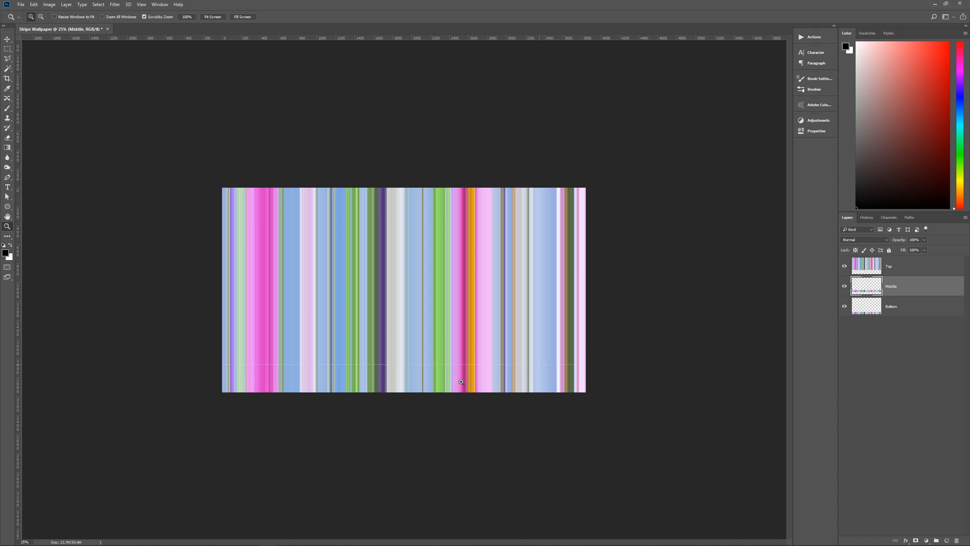
key("ctrl+t")
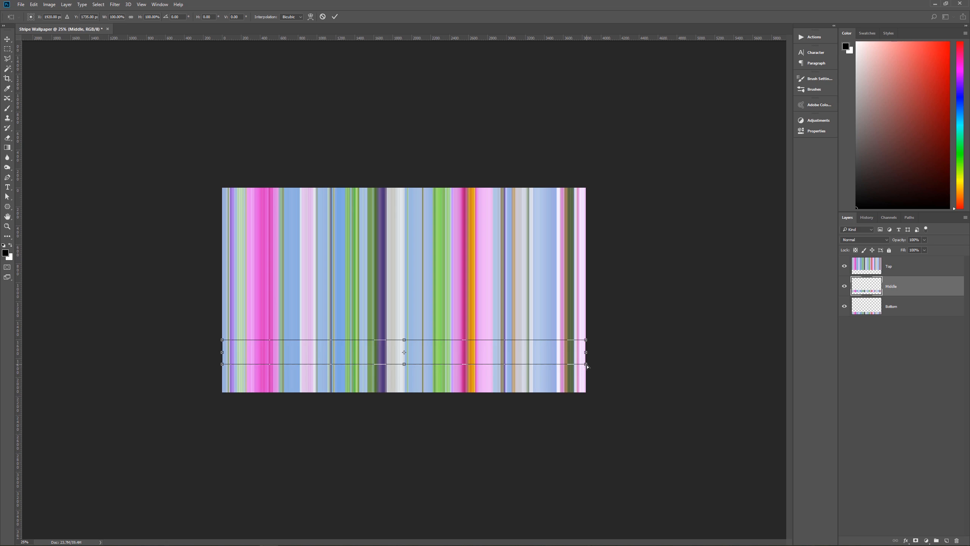
left_click_drag(586, 365, 708, 343)
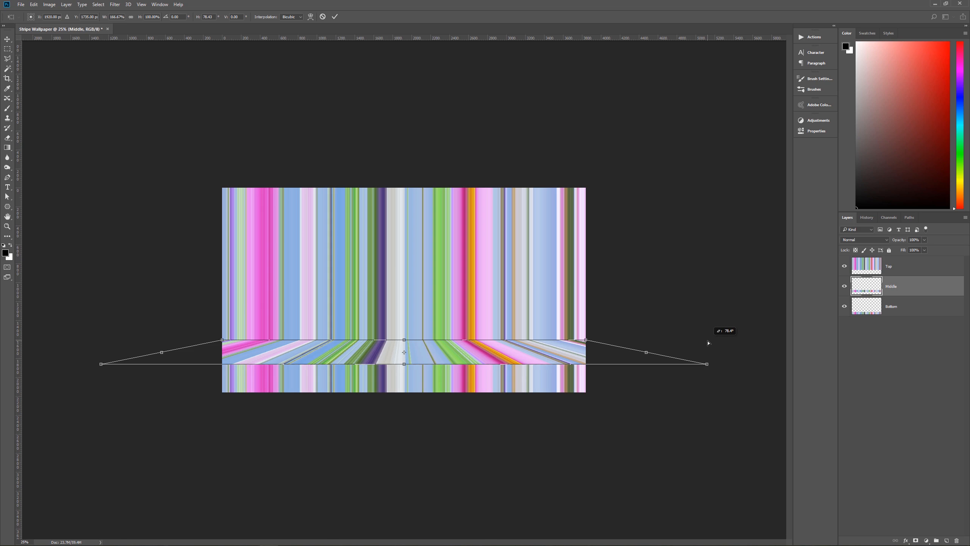
left_click_drag(708, 343, 708, 344)
key("Return")
key("z")
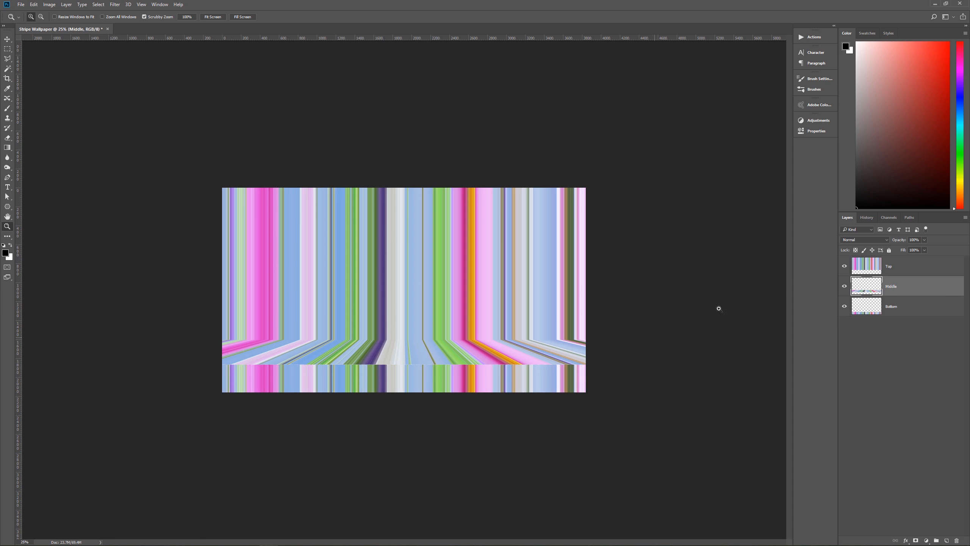
- Stretch the Bottom layer horizontally on both sides to about 167% width, matching its stripes to the Middle band's flared lower edge
left_click(879, 311)
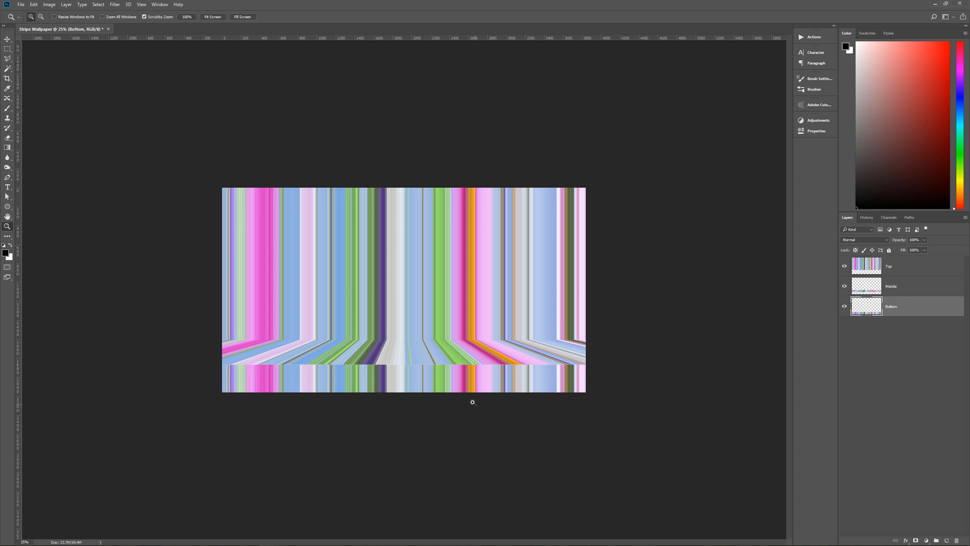
key("ctrl+t")
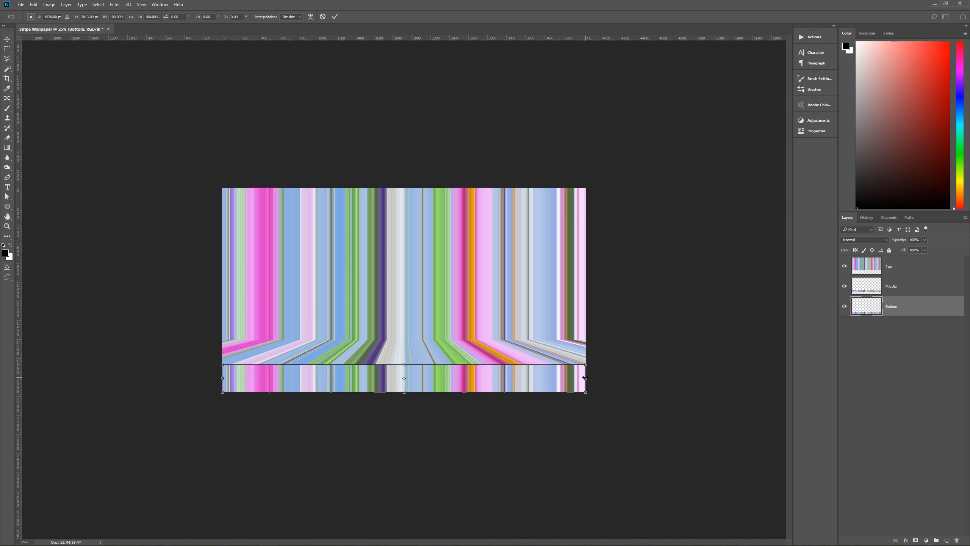
left_click_drag(585, 378, 707, 371)
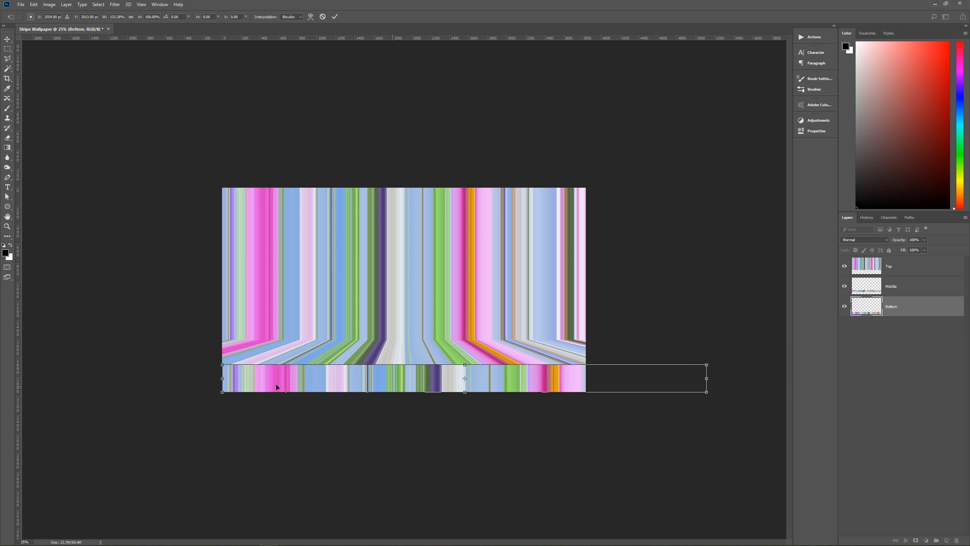
left_click_drag(222, 378, 100, 378)
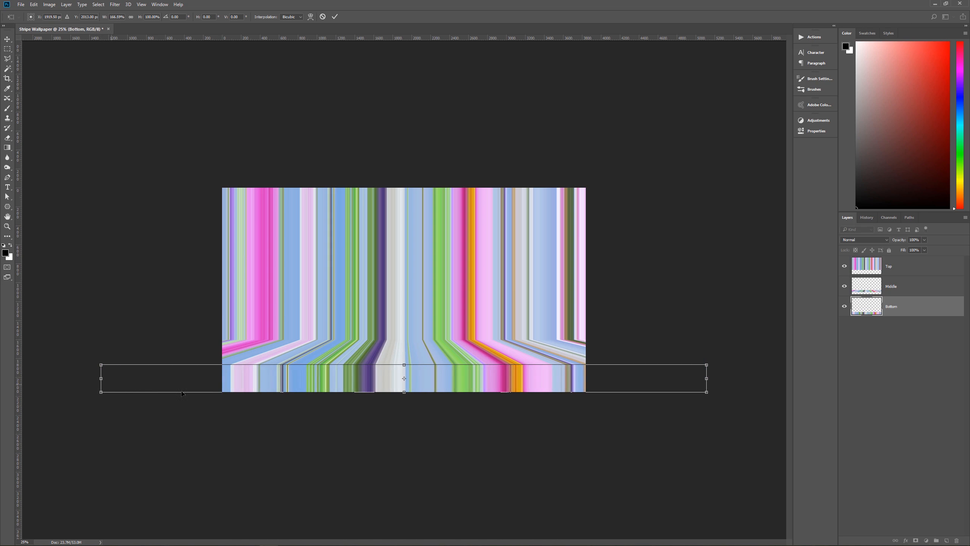
key("Return")
key("z")
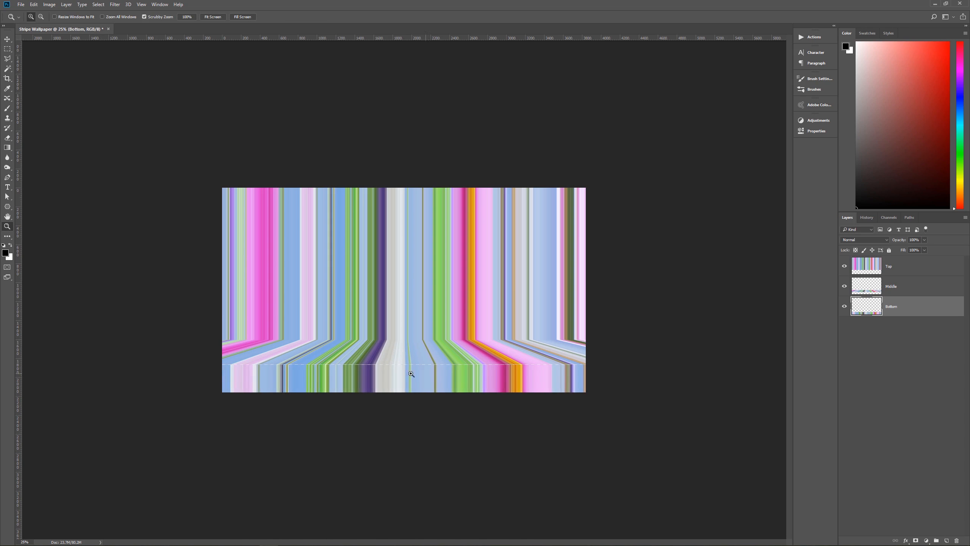
left_click(414, 378)
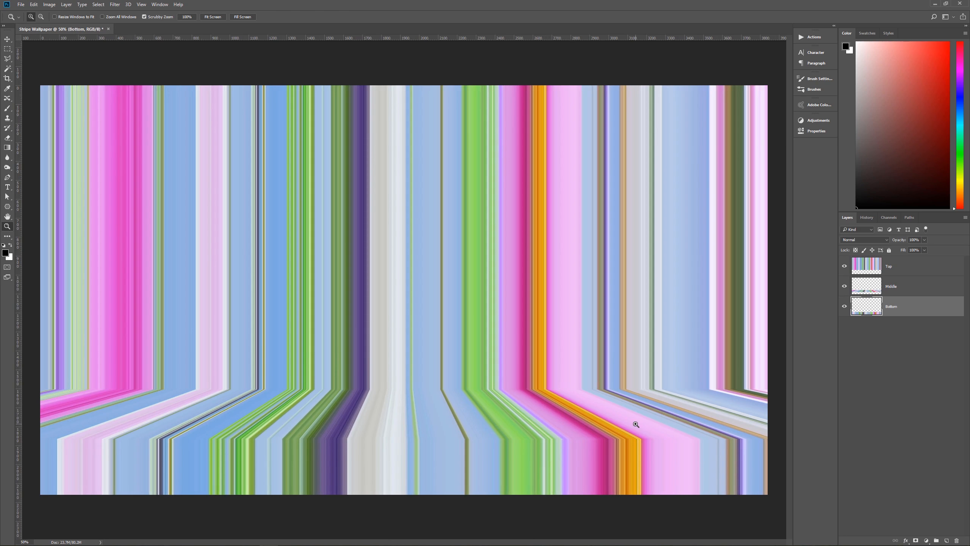
- Add a white Inner Shadow to the Top layer with Overlay blending, 40% opacity, a -90° angle, 20 px distance and 25 px size
left_click(907, 274)
left_click(909, 293)
left_click(913, 314)
left_click(900, 270)
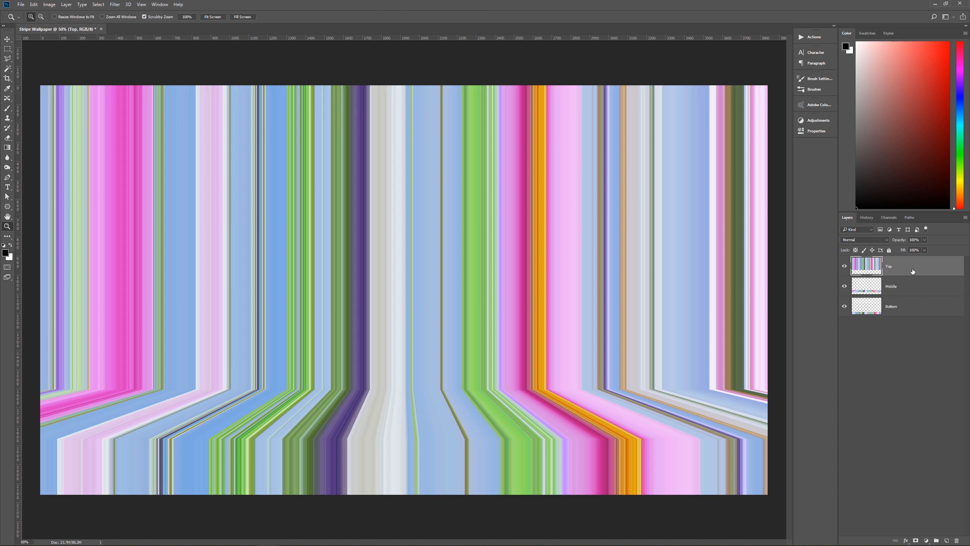
left_click(907, 541)
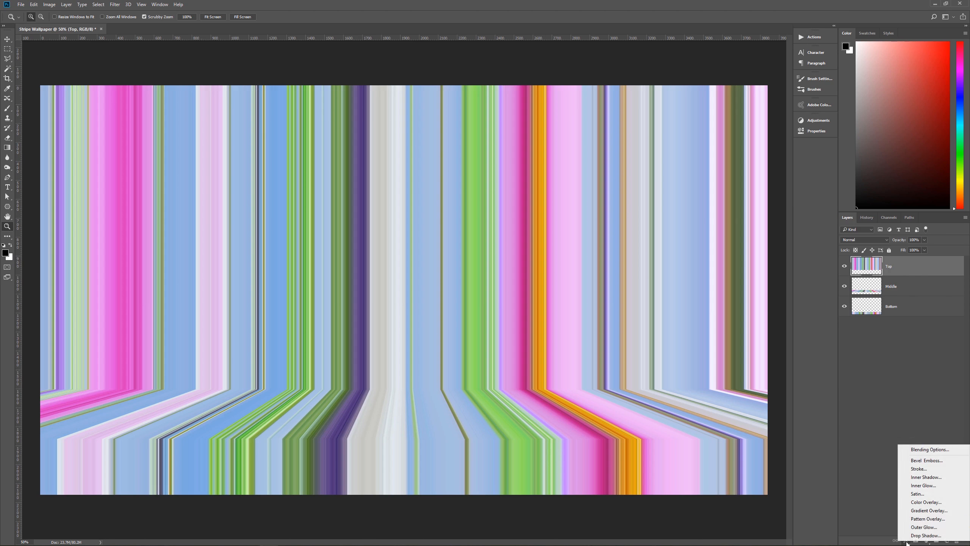
left_click(927, 477)
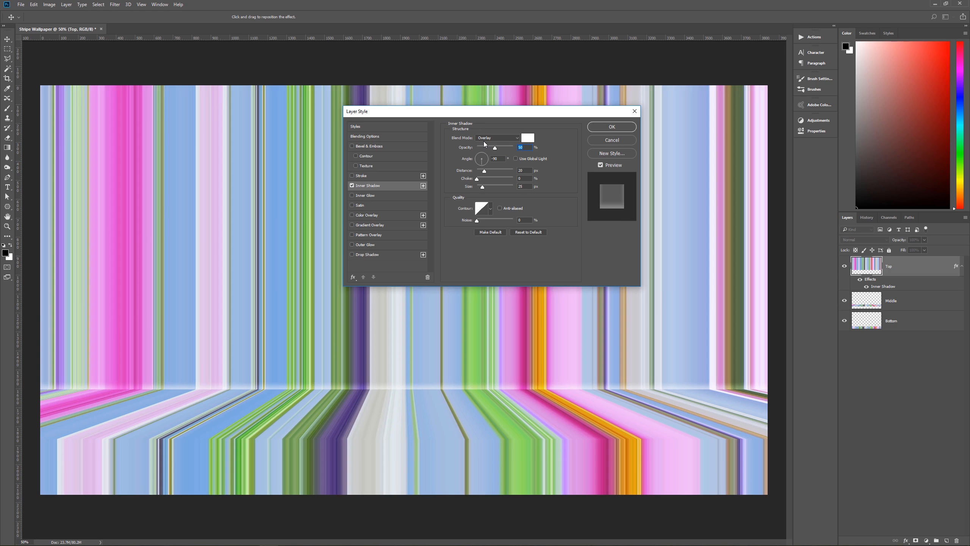
left_click(533, 138)
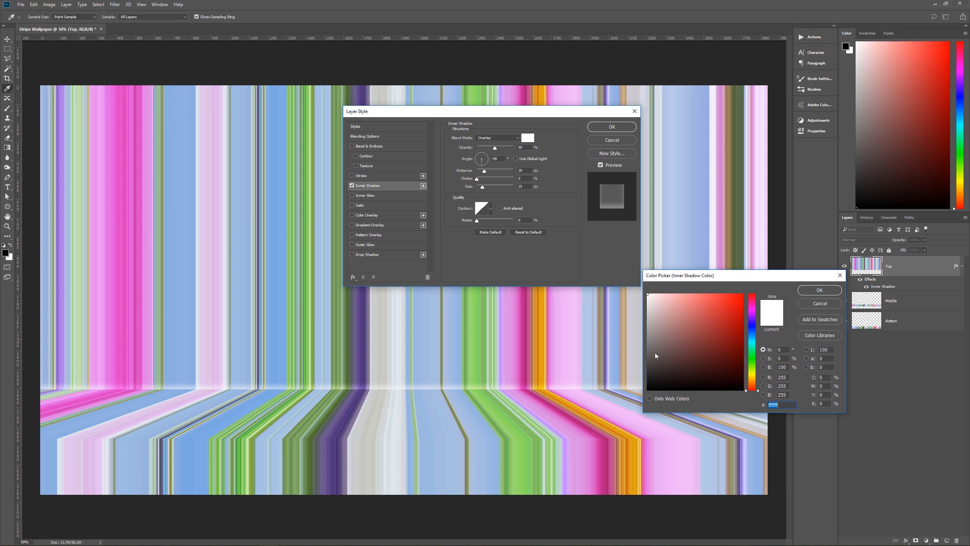
left_click(817, 304)
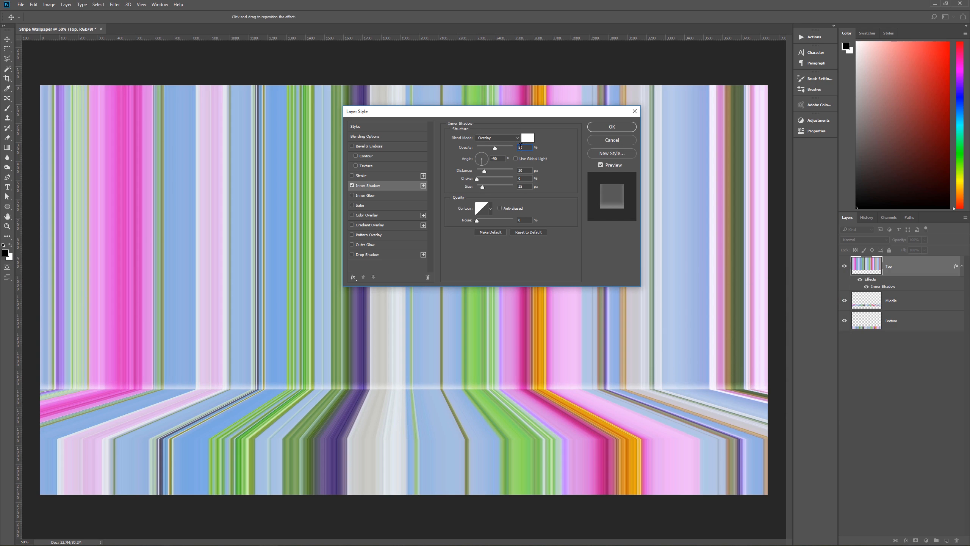
type("40")
- Add a white Drop Shadow to the Top layer with Overlay blending, 40% opacity and a 90° angle, and apply the layer style
left_click(384, 255)
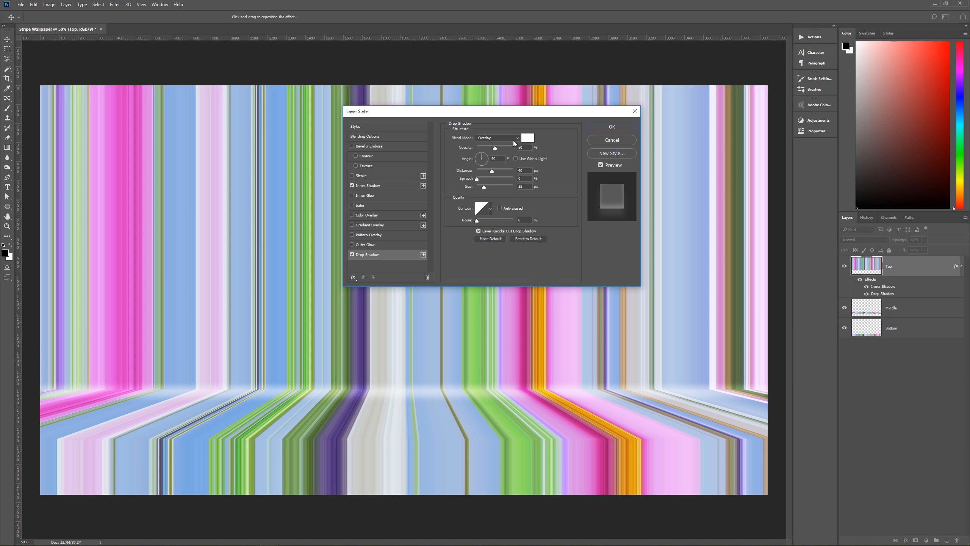
left_click(528, 137)
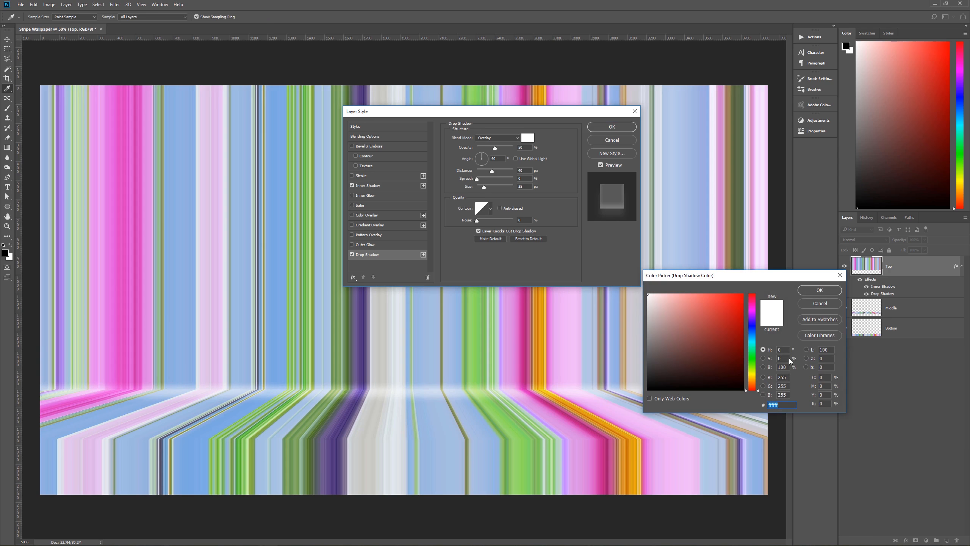
left_click(817, 303)
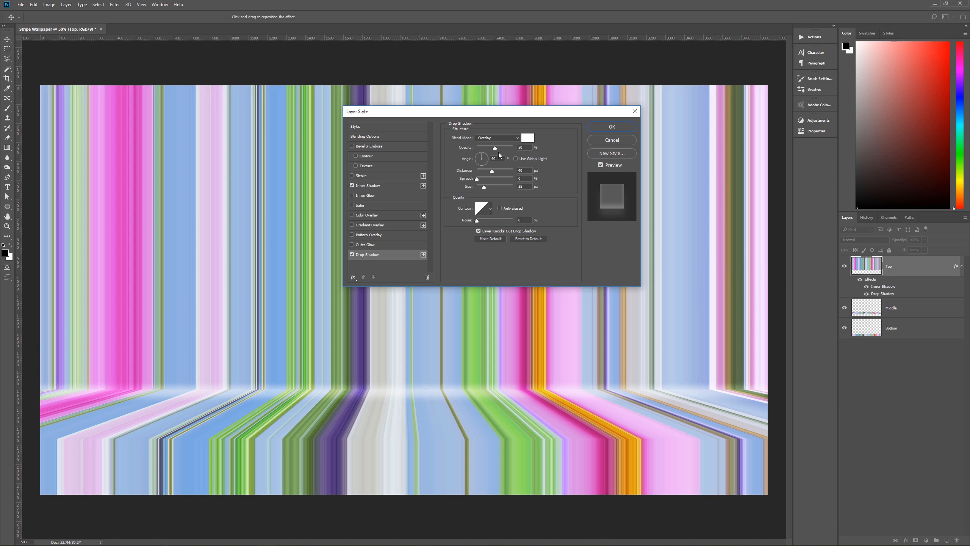
double_click(520, 147)
type("40")
left_click(600, 128)
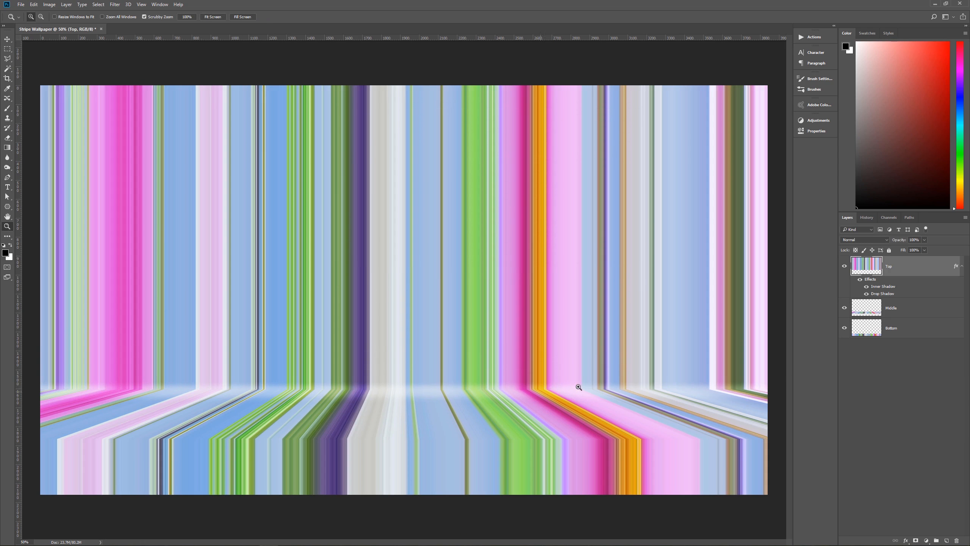
- Add a white Inner Shadow to the Middle layer with Overlay blending and a -90° angle
left_click(520, 397)
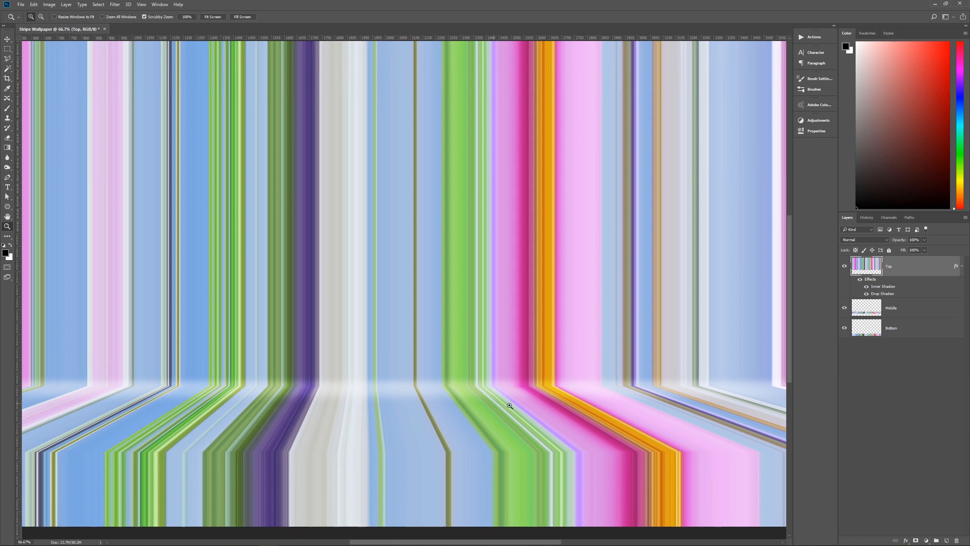
left_click(491, 394, "alt")
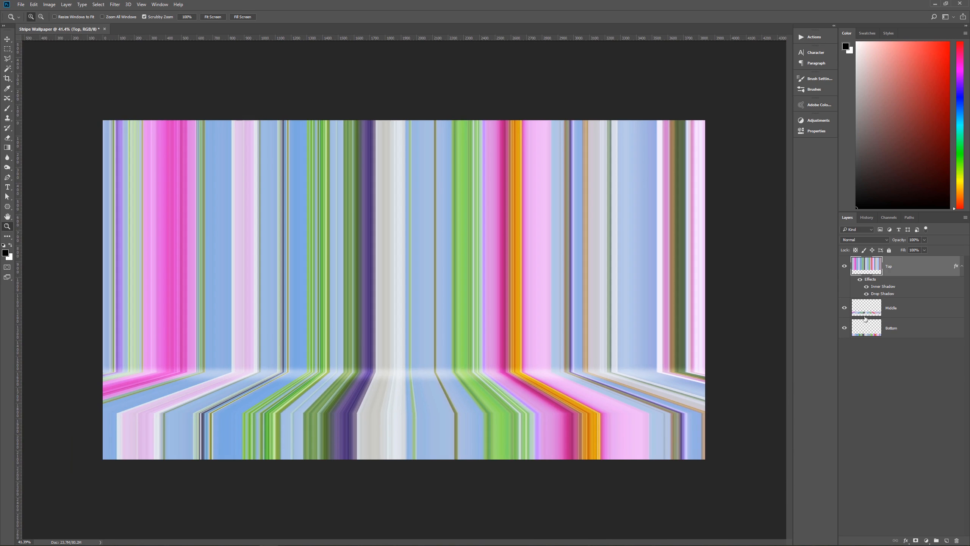
left_click(891, 307)
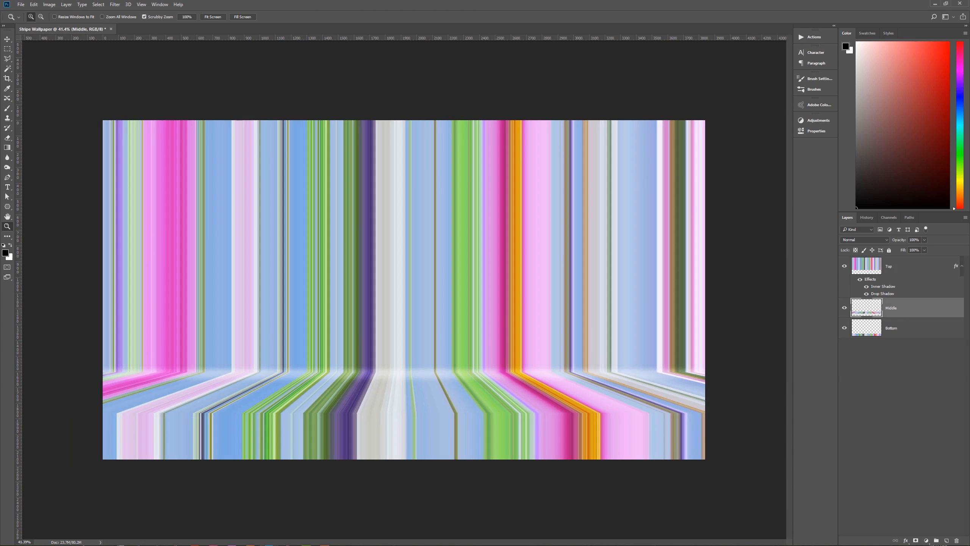
left_click(905, 540)
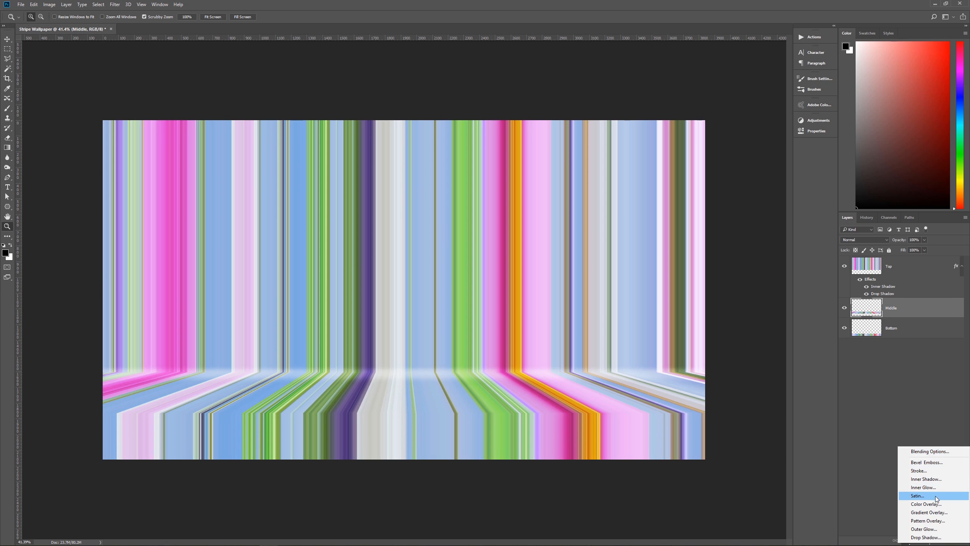
left_click(932, 479)
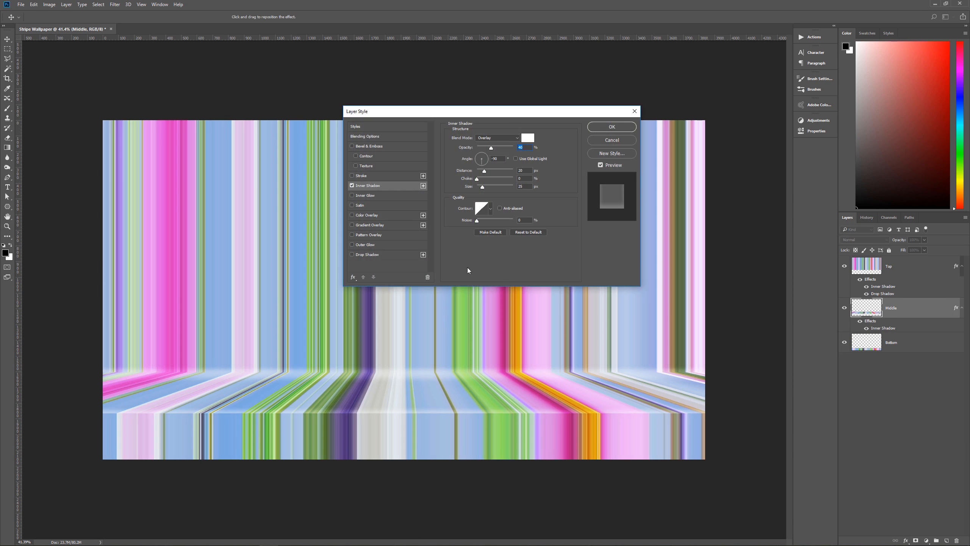
key("Down")
key("shift+Up")
left_click(528, 187)
- Add a Gradient Overlay to the Middle layer using the black-to-white gradient, Multiply blending, 15% opacity, Reflected style and a 90° angle
left_click(379, 225)
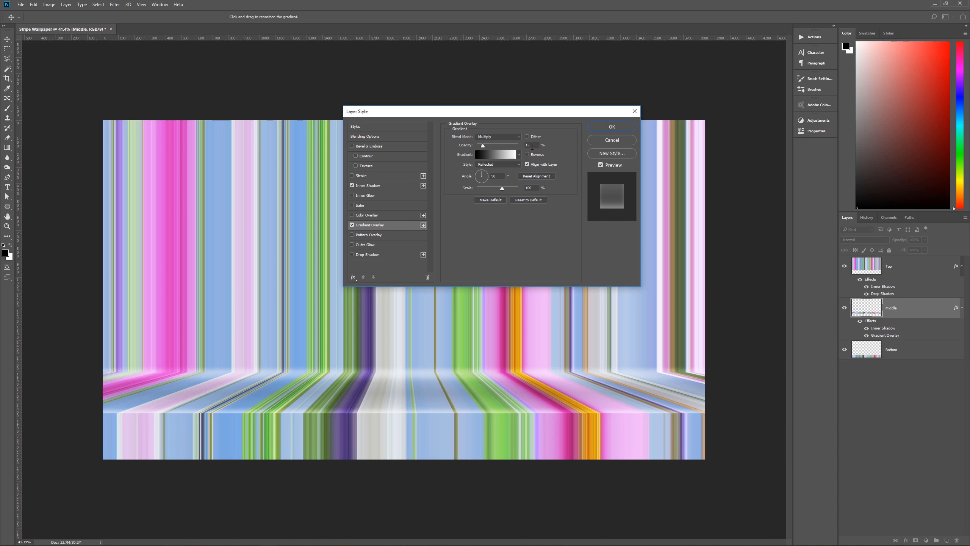
left_click(520, 155)
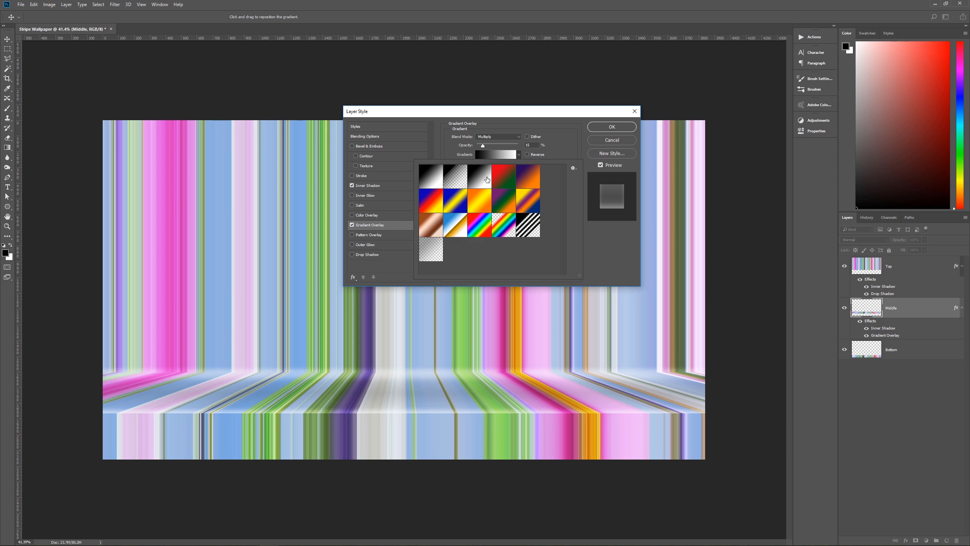
left_click(573, 152)
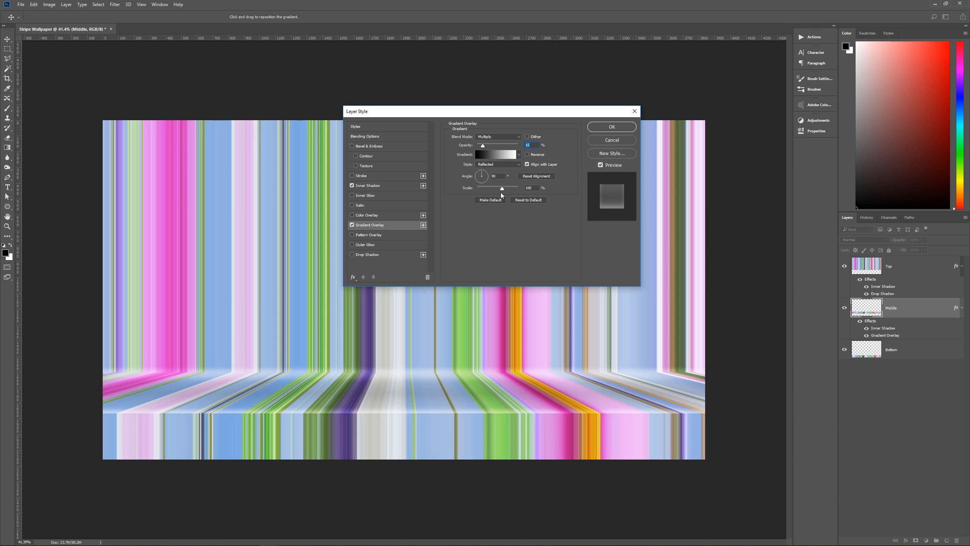
left_click(616, 128)
- Add a white Drop Shadow to the Middle layer with Overlay blending and 50% opacity, and apply the layer style
left_click(367, 256)
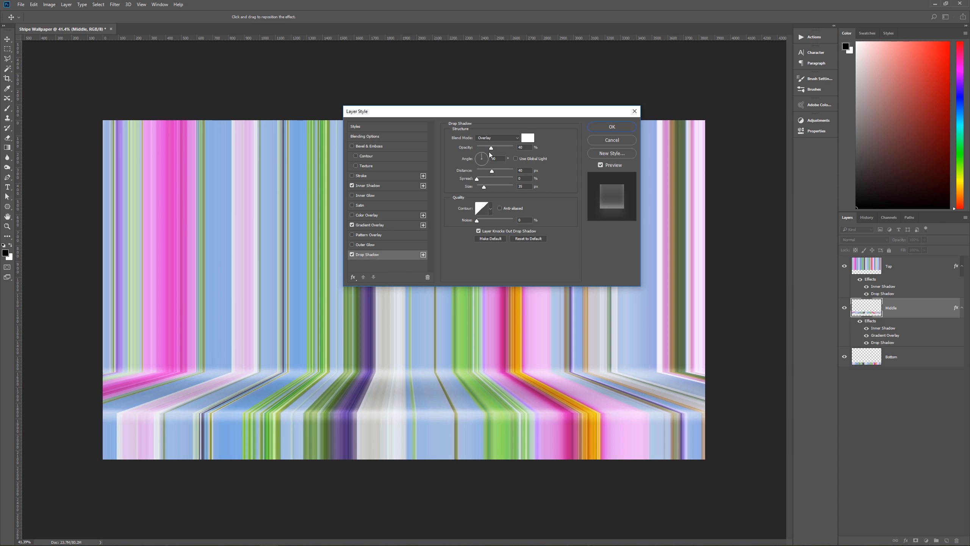
double_click(520, 147)
type("50")
left_click(611, 127)
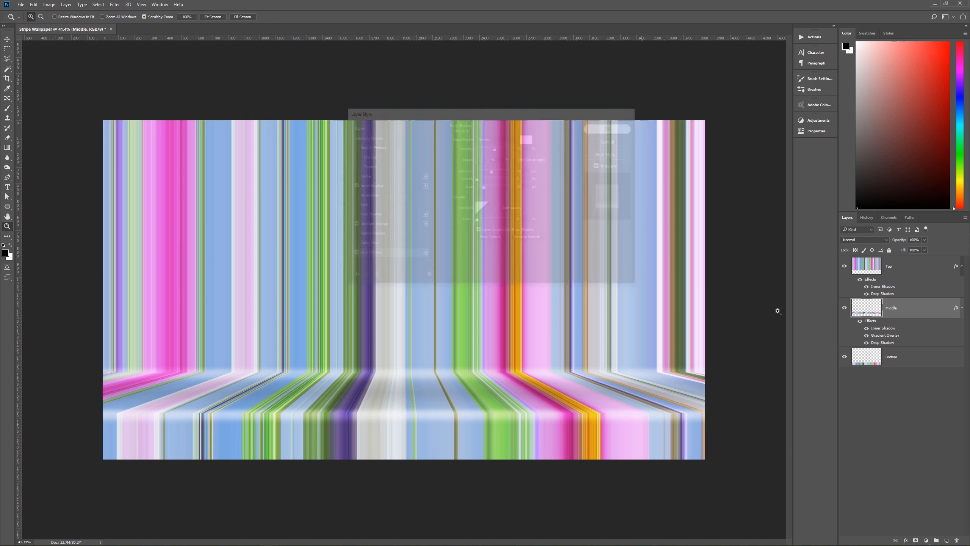
- Add a black-to-white Gradient Overlay to the Bottom layer with Multiply blending and 50% opacity
left_click(906, 356)
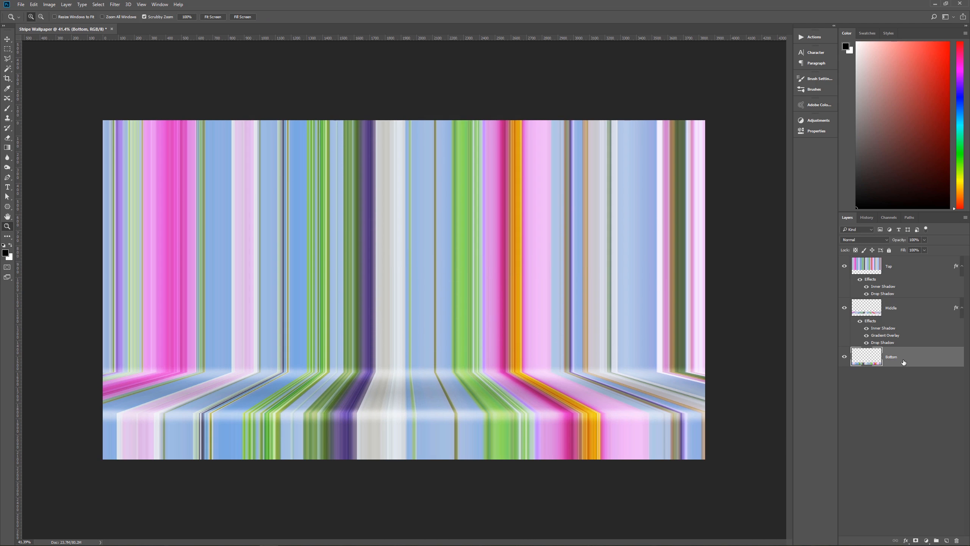
left_click(907, 541)
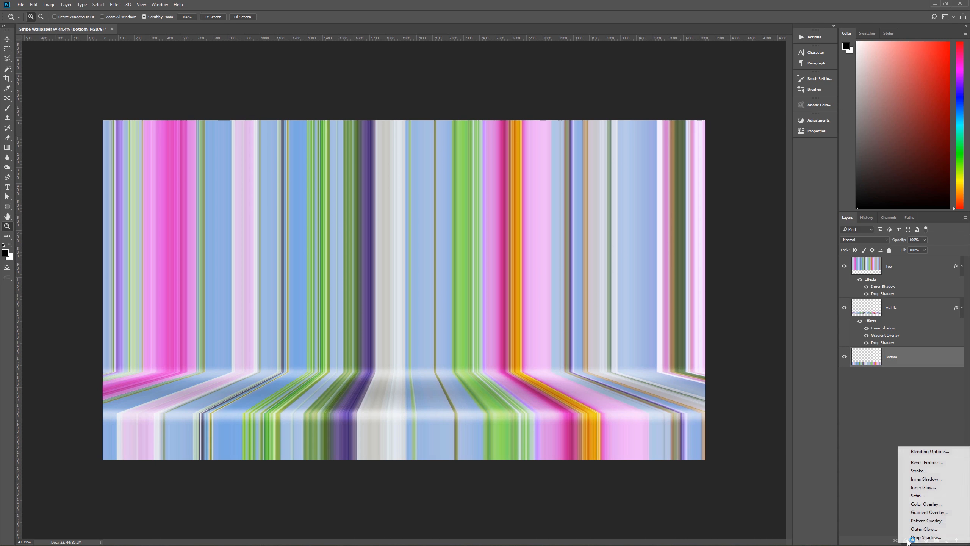
left_click(929, 512)
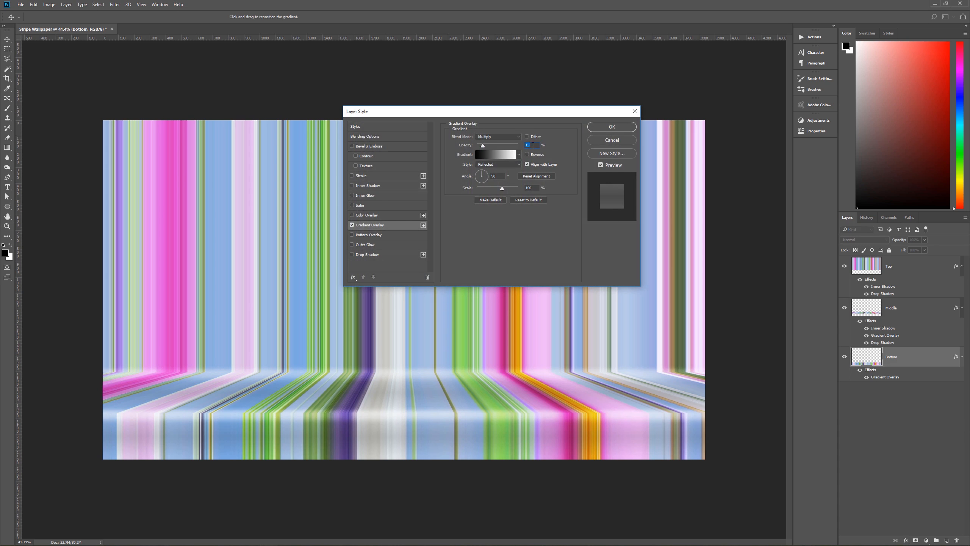
type("50")
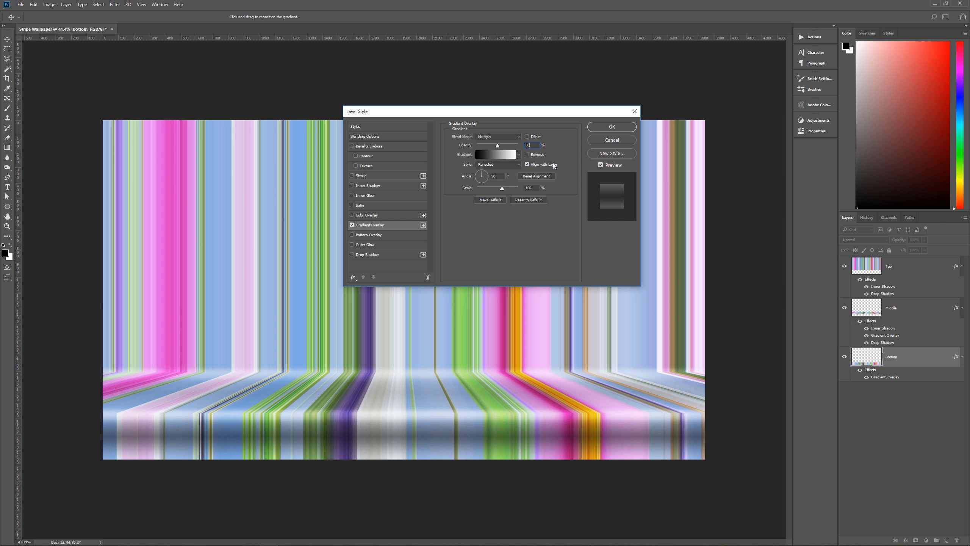
- Reverse the Bottom layer's gradient, set it to Linear style at a -90° angle, and apply the layer style
left_click(528, 155)
left_click(488, 165)
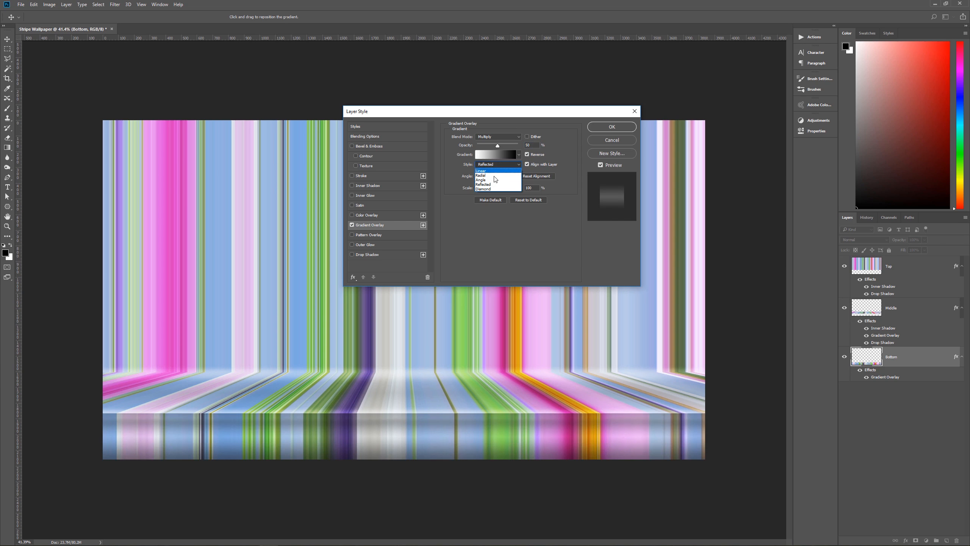
left_click(493, 174)
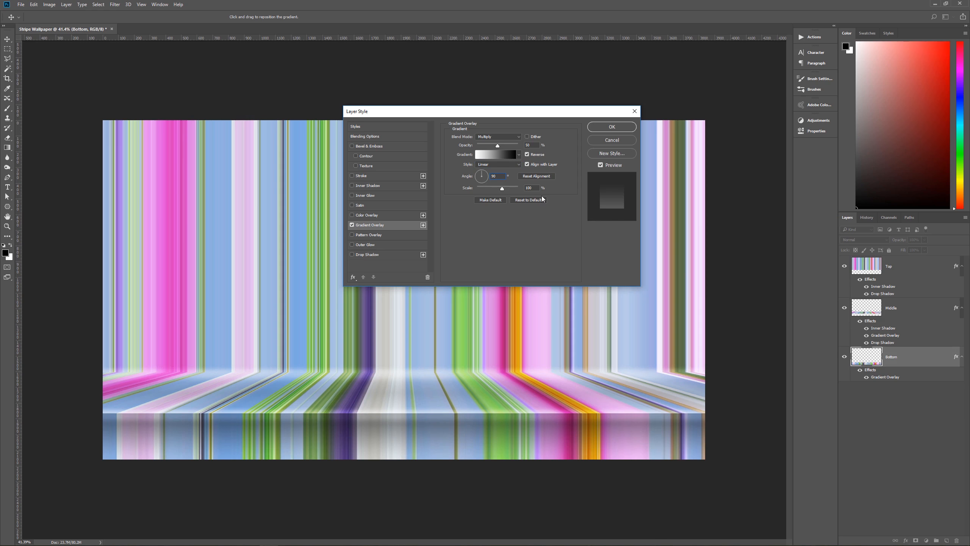
type("-")
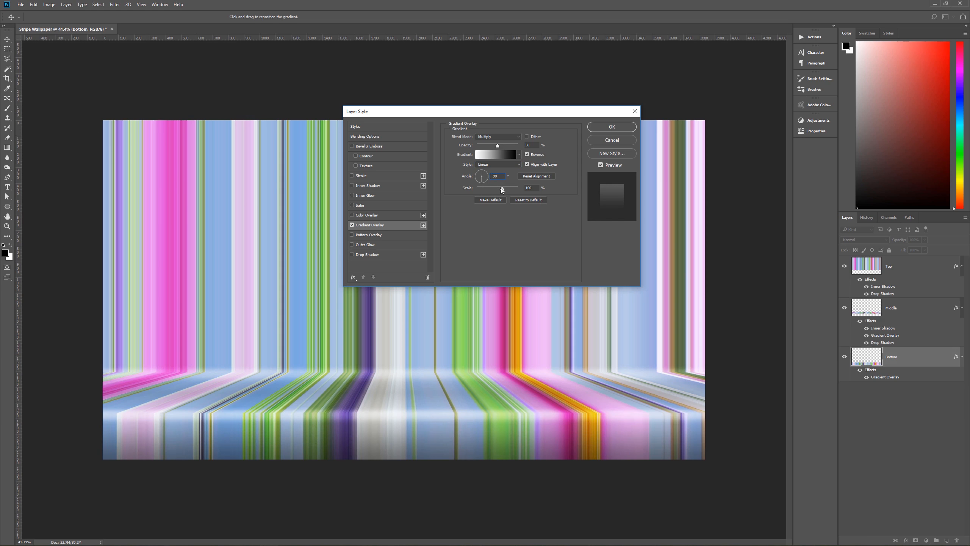
left_click(598, 129)
key("z")
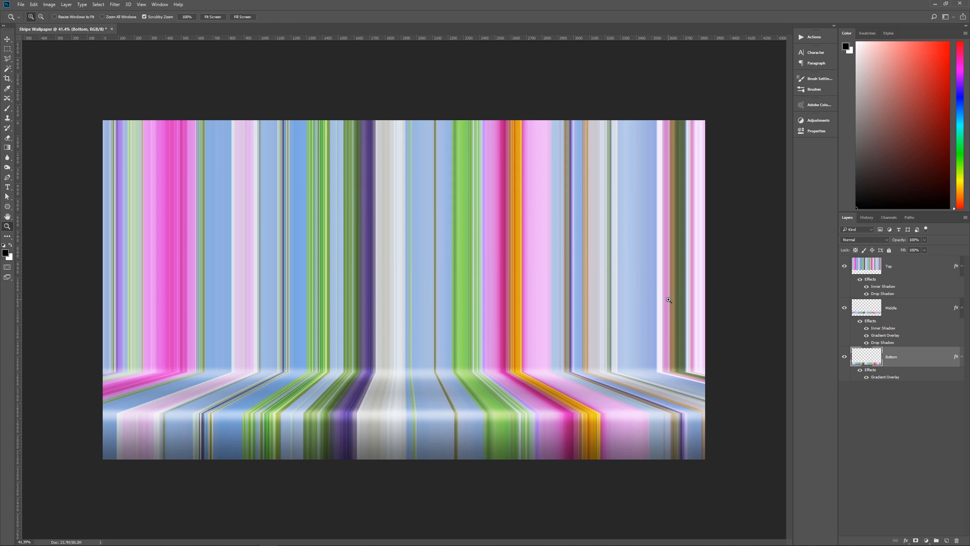